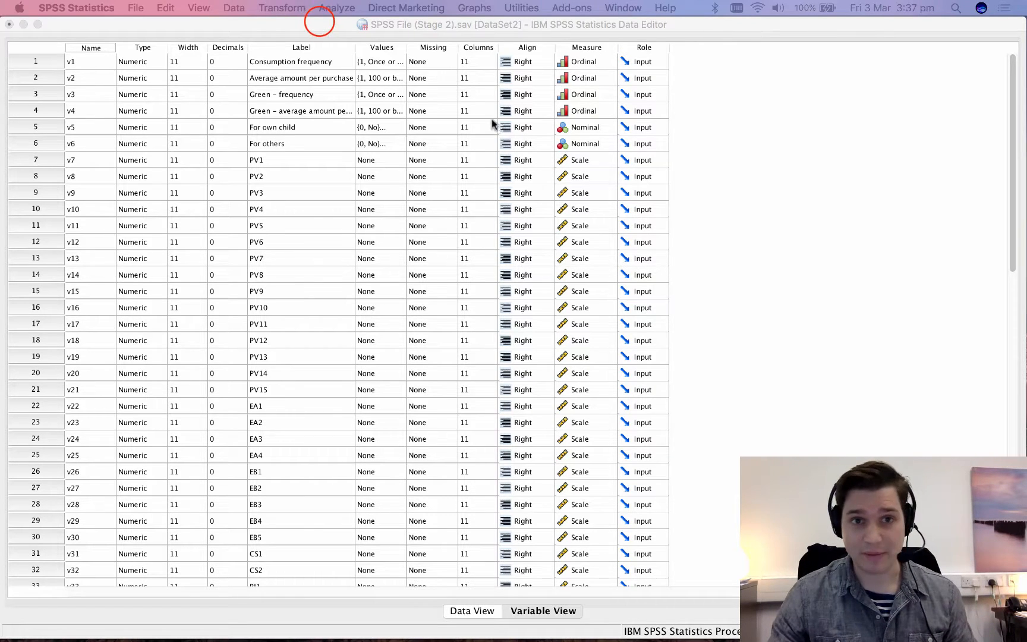
# - Set up a Frequencies analysis and remove all the scale variables from PV1 to RI2 from its variable list
pyautogui.click(319, 22)
pyautogui.click(337, 8)
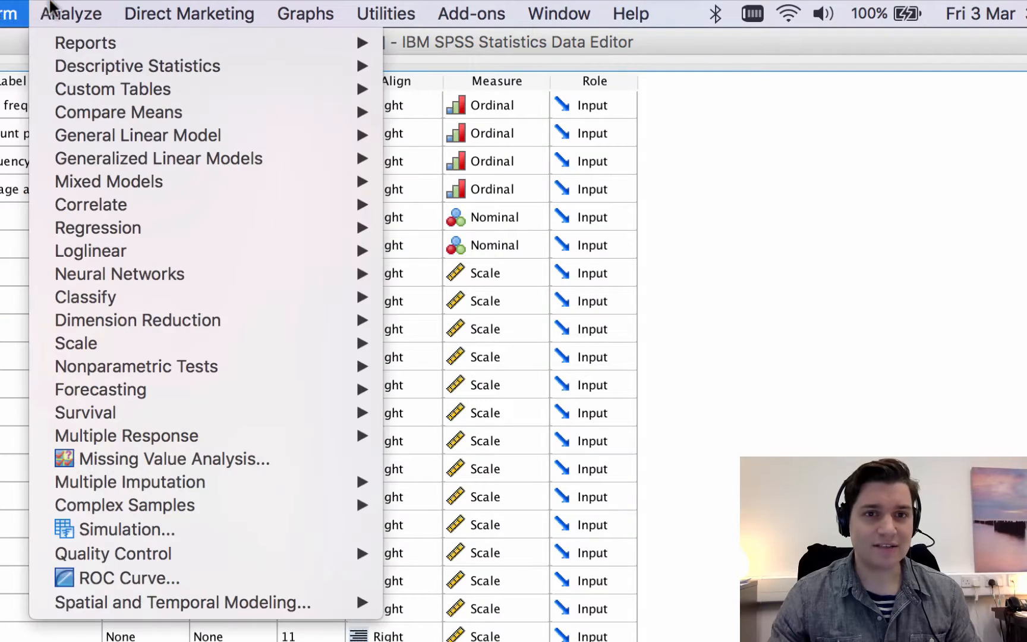
pyautogui.moveTo(386, 40)
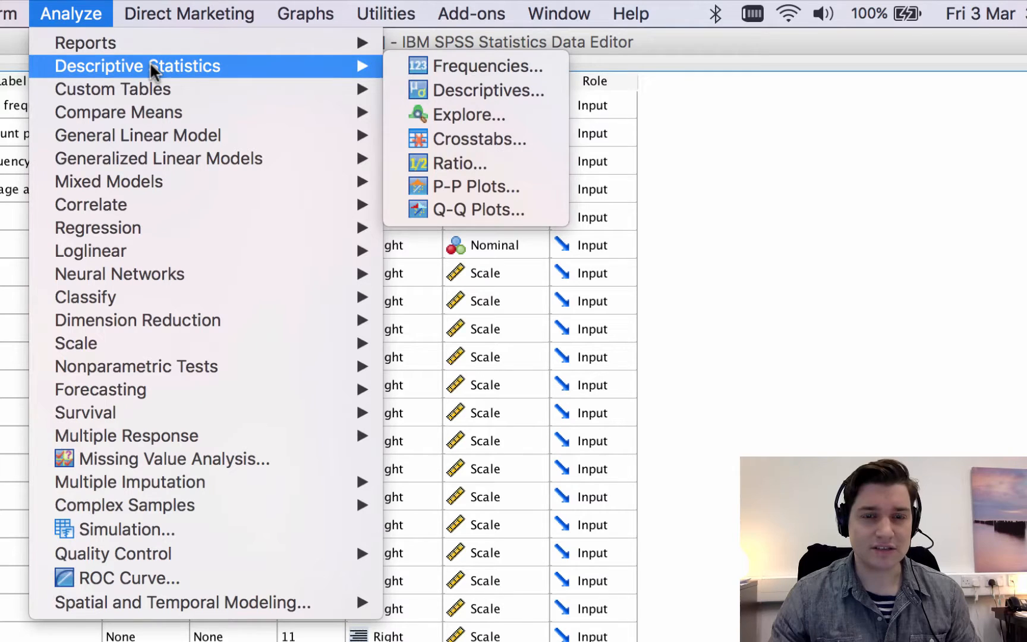
pyautogui.click(507, 67)
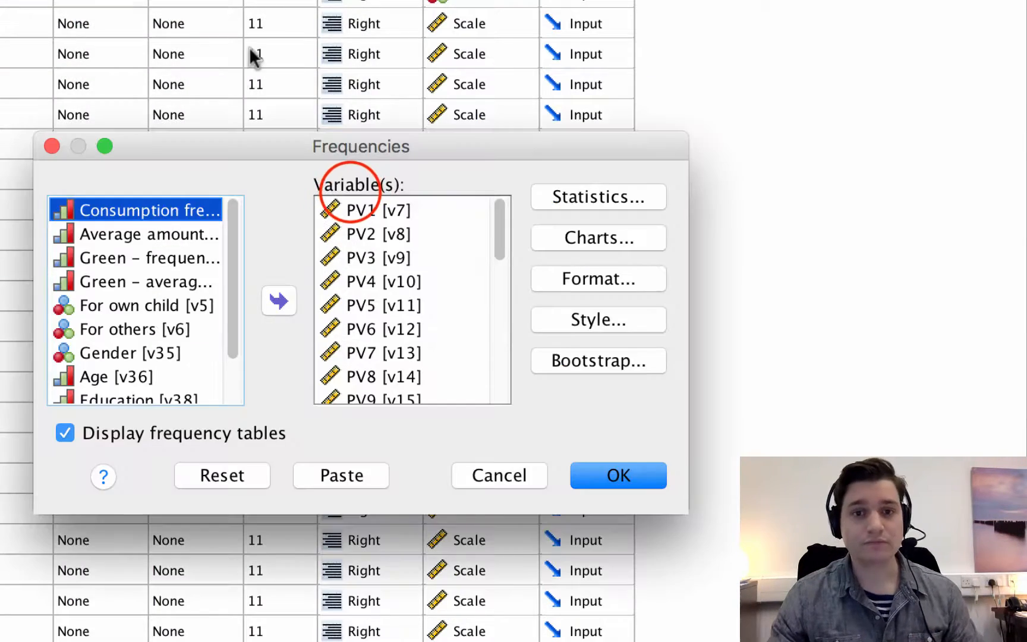
pyautogui.click(343, 217)
pyautogui.scroll(-10, 441, 357)
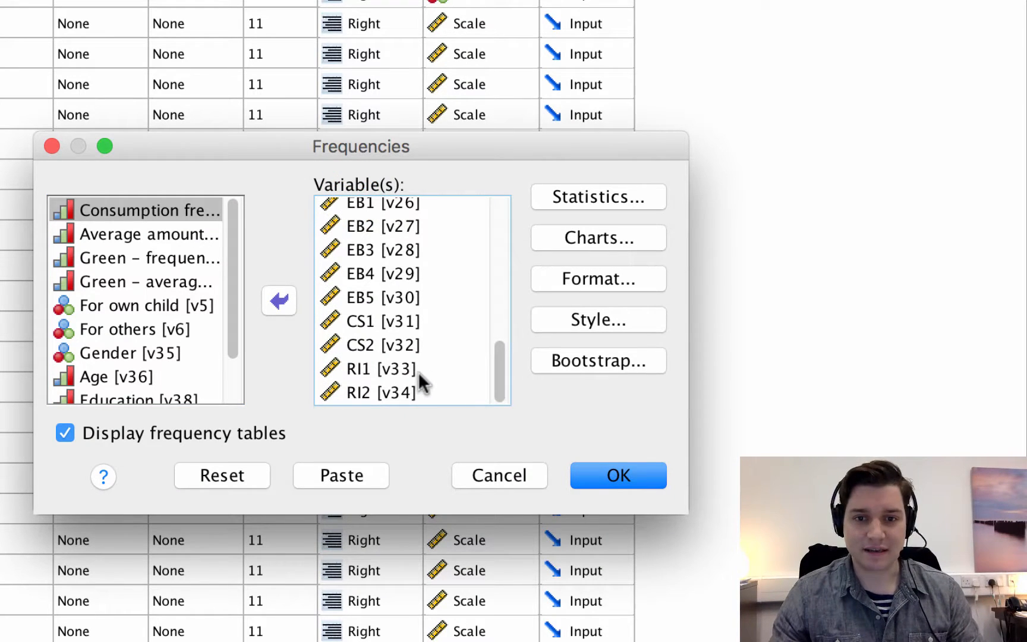
pyautogui.keyDown('shift'); pyautogui.click(365, 386); pyautogui.keyUp('shift')
pyautogui.click(279, 302)
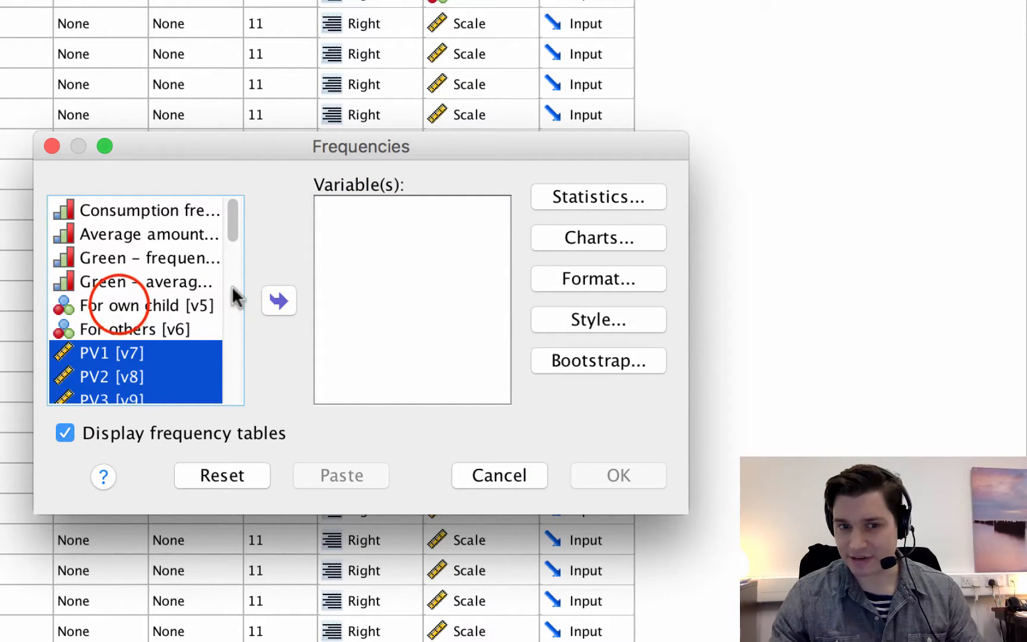
# - Add Gender and the average amount per purchase to the variables of the Frequencies analysis
pyautogui.click(119, 305)
pyautogui.keyDown('shift'); pyautogui.click(117, 327); pyautogui.keyUp('shift')
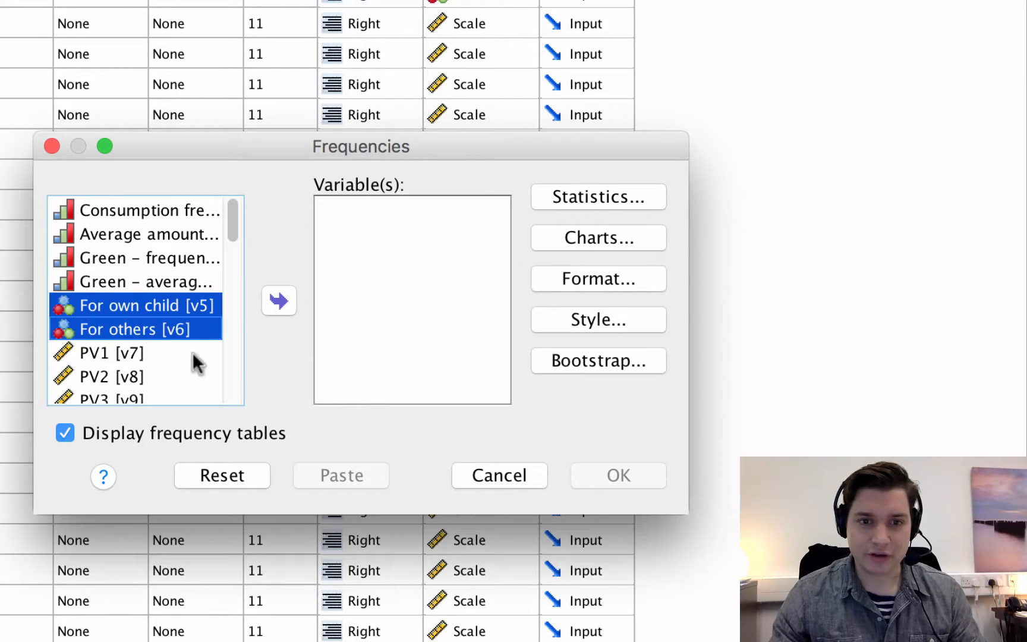
pyautogui.click(176, 312)
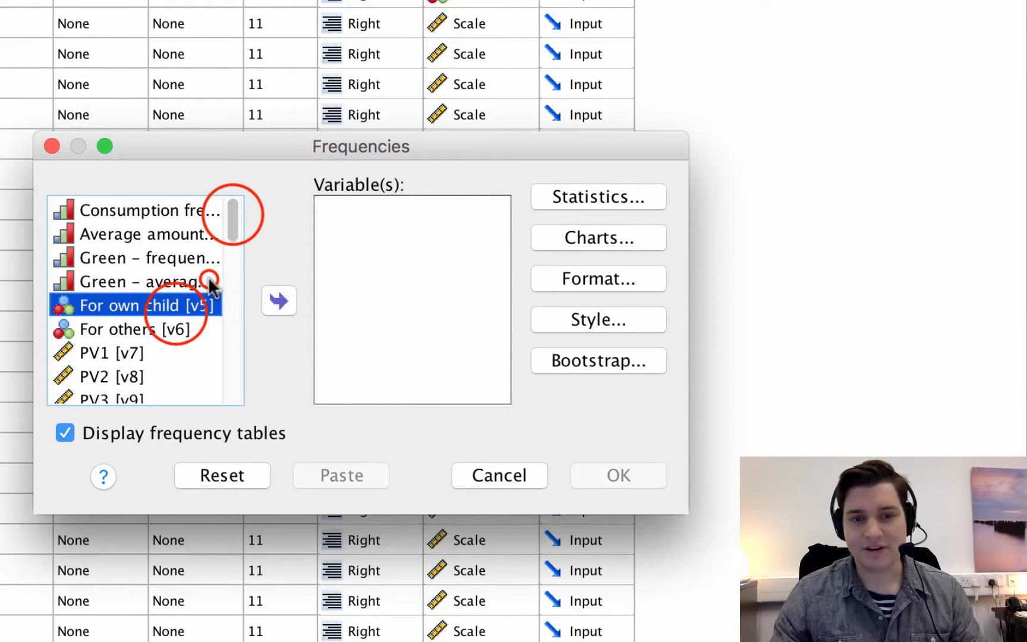
pyautogui.click(209, 278)
pyautogui.moveTo(229, 230); pyautogui.dragTo(236, 206)
pyautogui.click(142, 297)
pyautogui.click(262, 306)
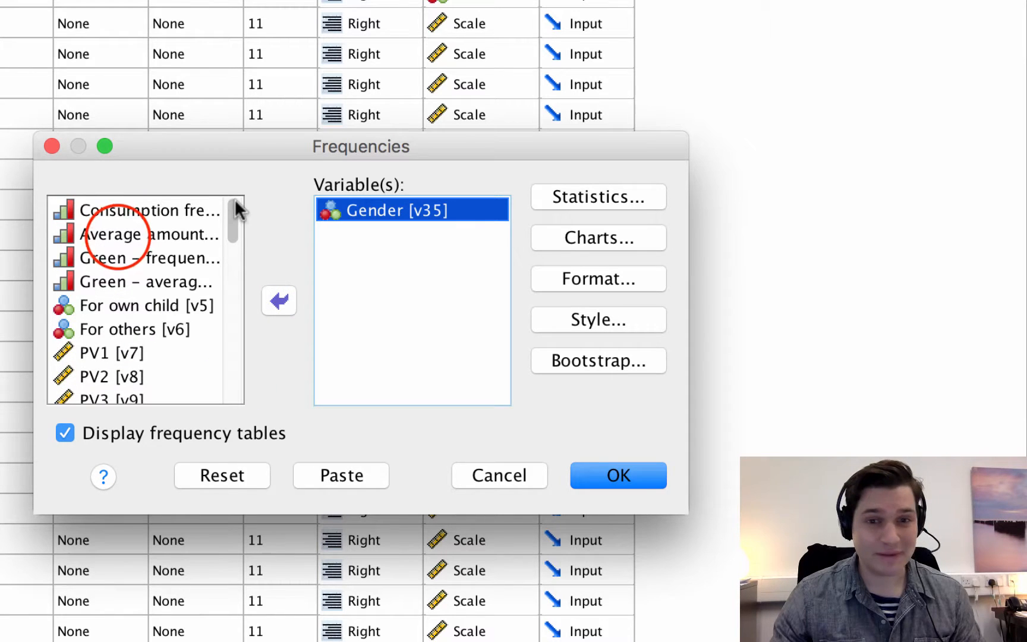
pyautogui.click(117, 235)
pyautogui.click(284, 304)
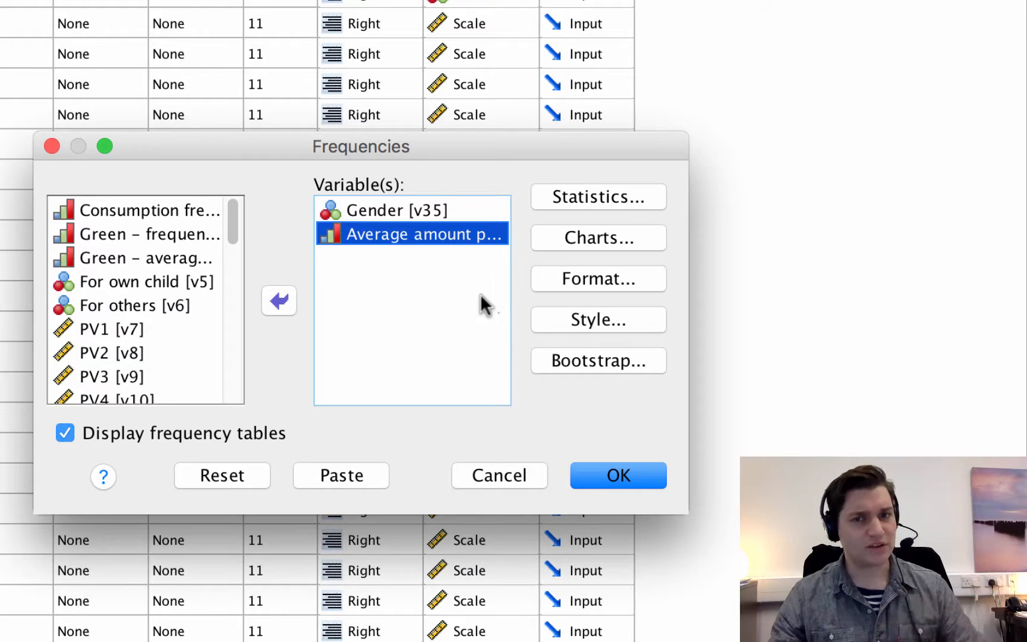
# - Request the mean, median, mode and standard deviation as statistics for the Frequencies analysis
pyautogui.click(611, 197)
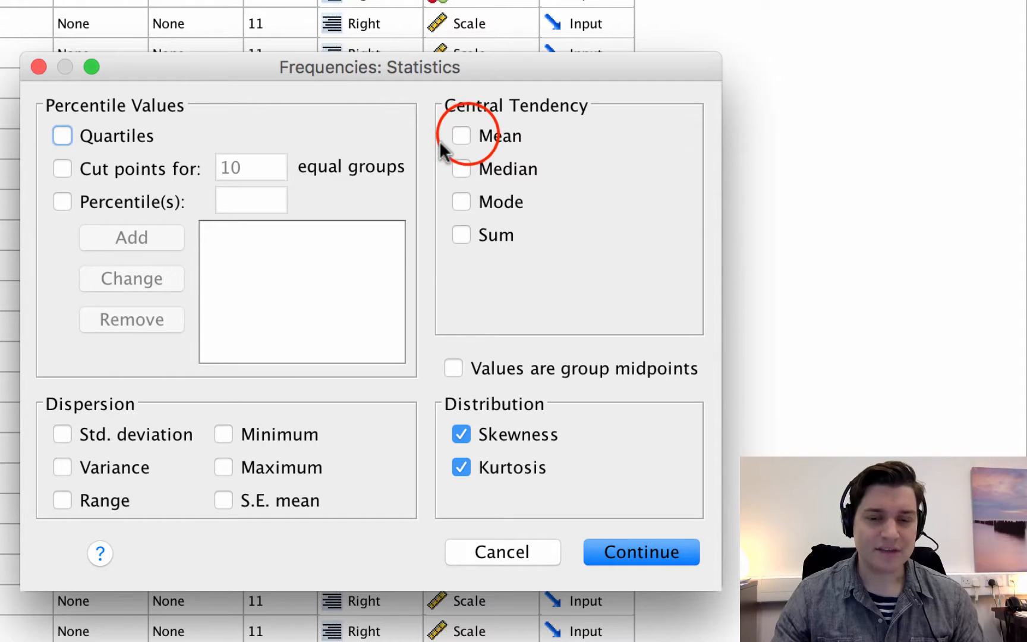
pyautogui.click(461, 136)
pyautogui.click(463, 169)
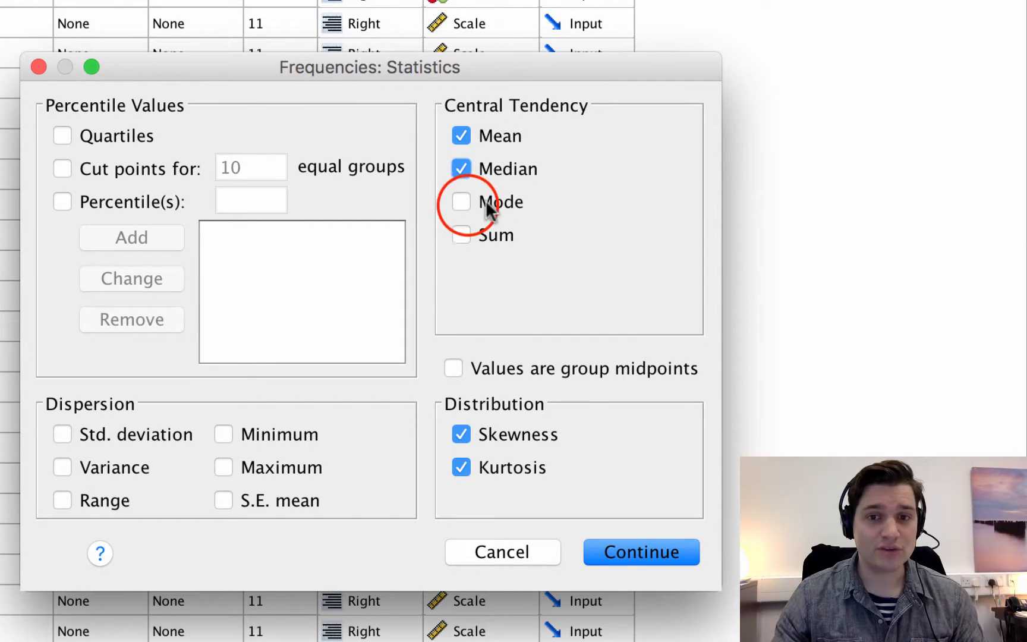
pyautogui.click(463, 202)
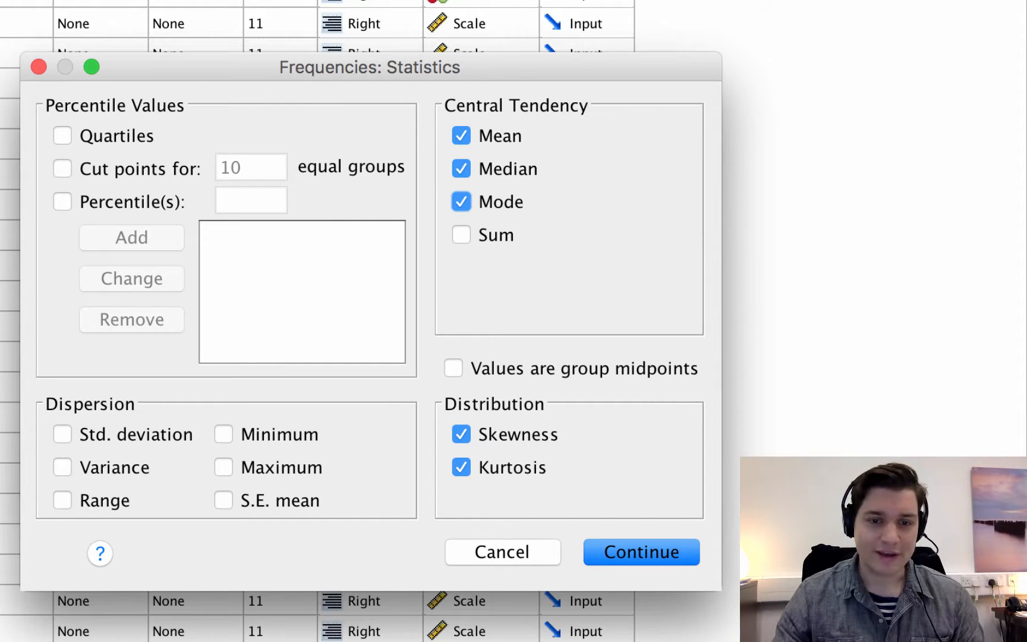
pyautogui.click(63, 434)
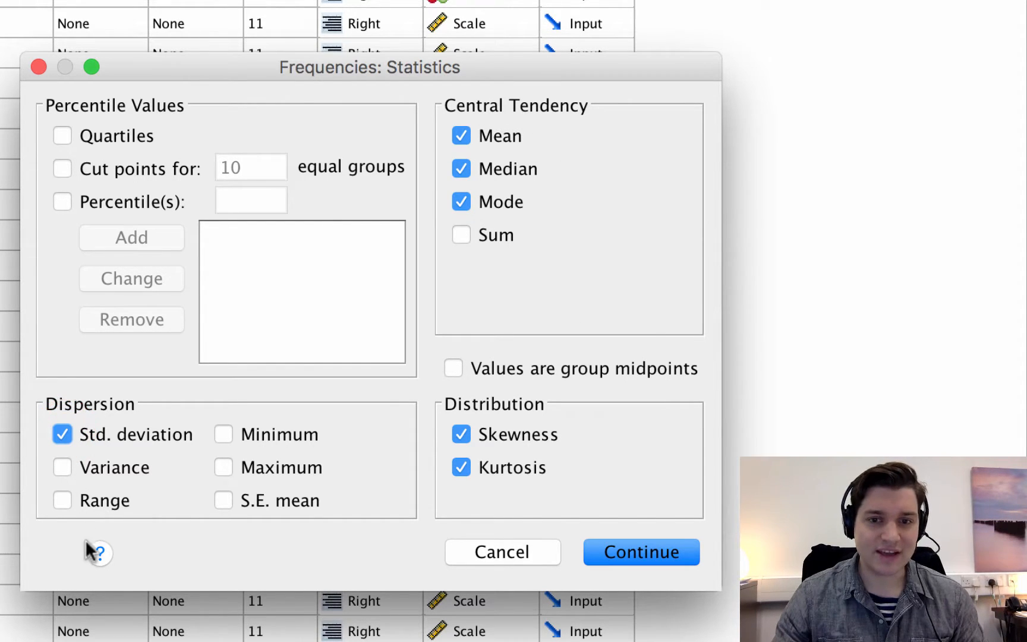
# - Deselect every requested statistic, including mean, median, mode, standard deviation, skewness and kurtosis, and apply the empty selection
pyautogui.click(458, 435)
pyautogui.click(456, 432)
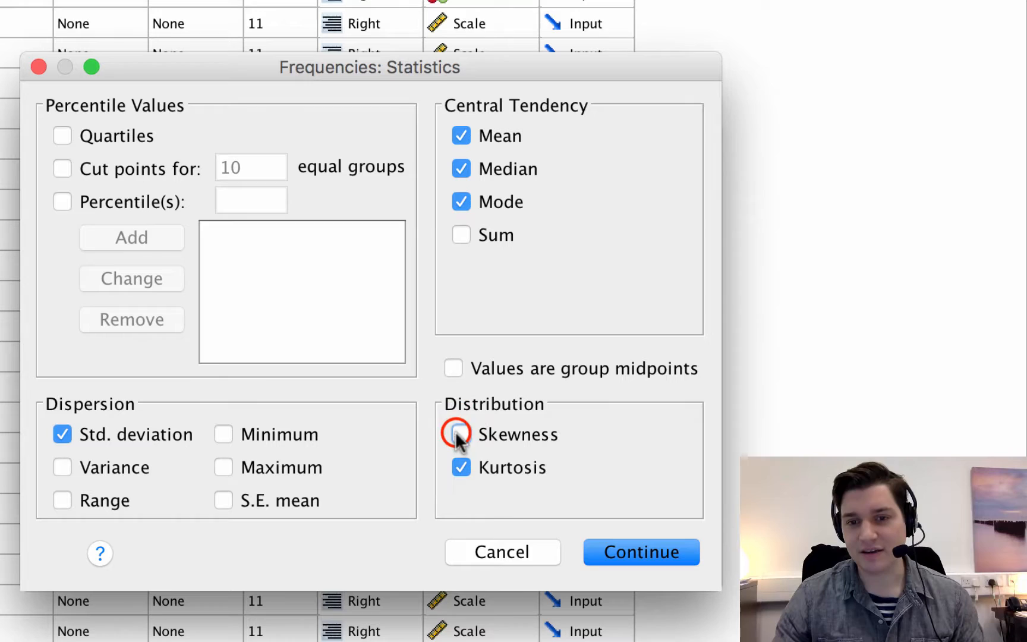
pyautogui.click(461, 465)
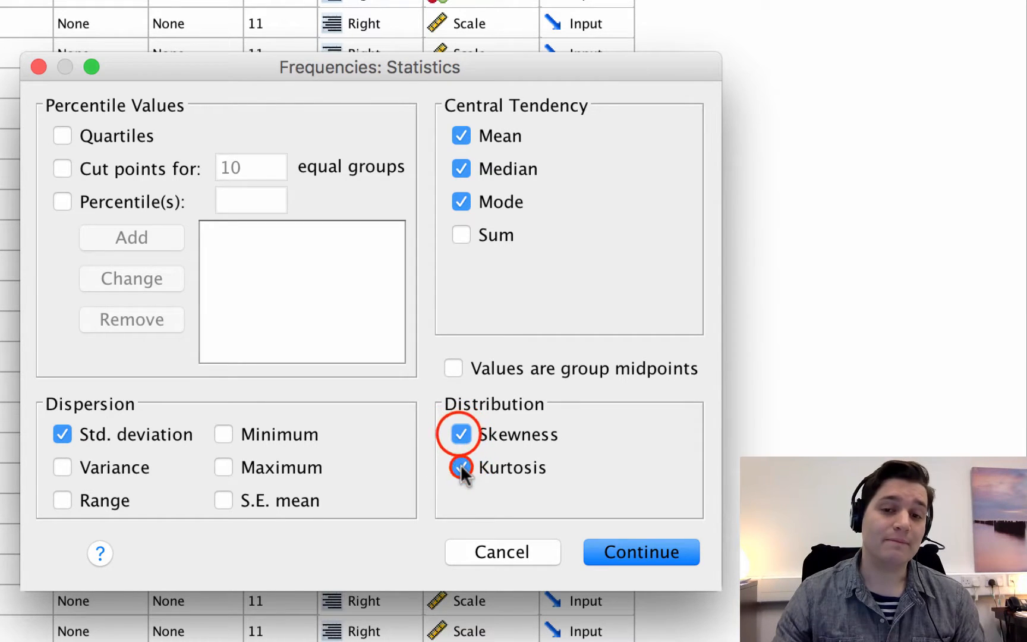
pyautogui.click(455, 436)
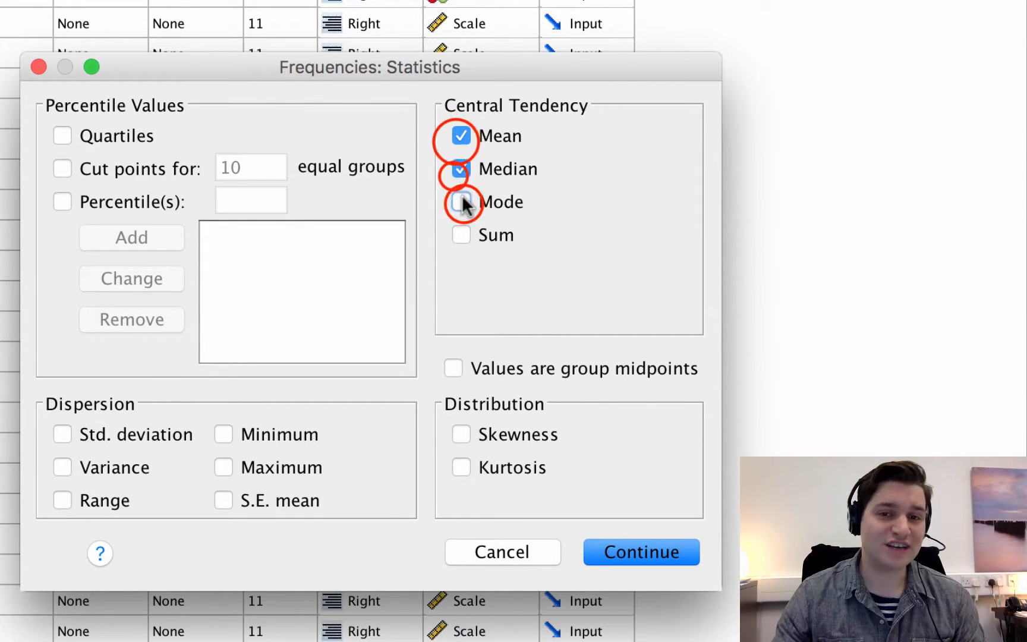
pyautogui.click(459, 136)
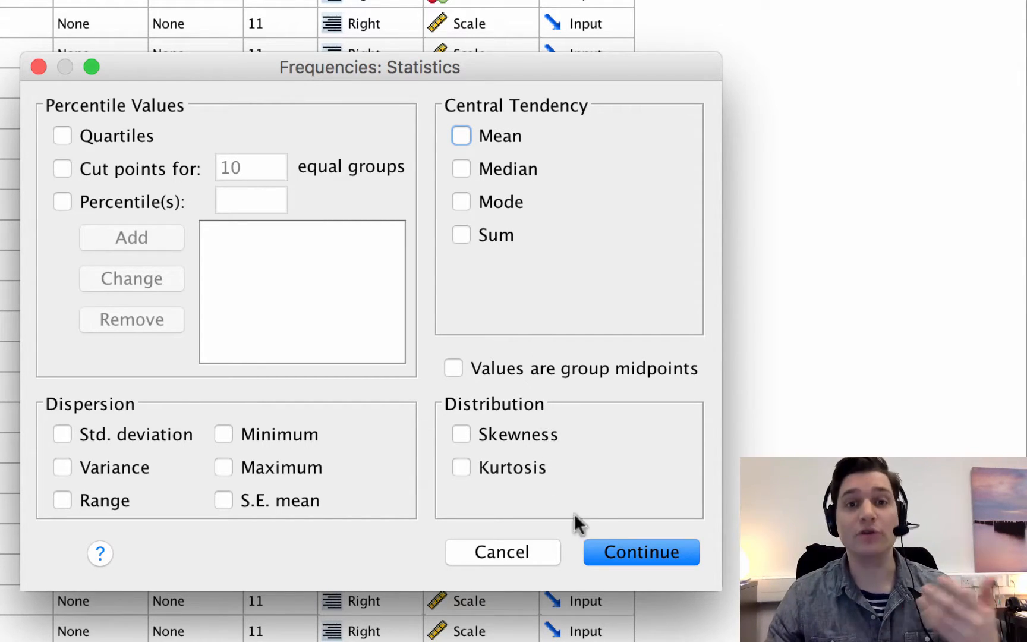
pyautogui.click(643, 552)
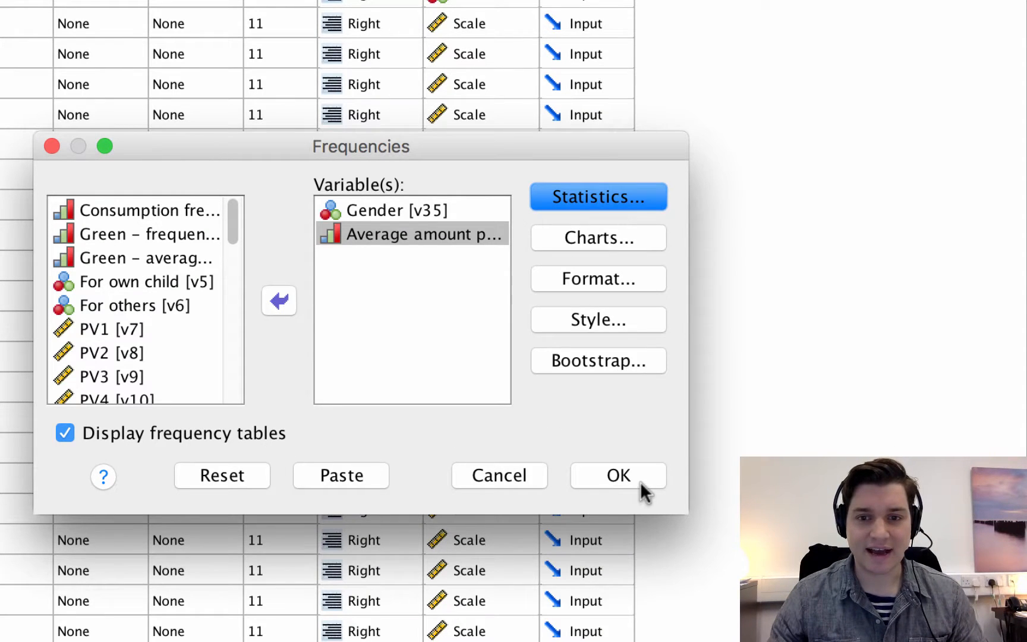
pyautogui.click(608, 196)
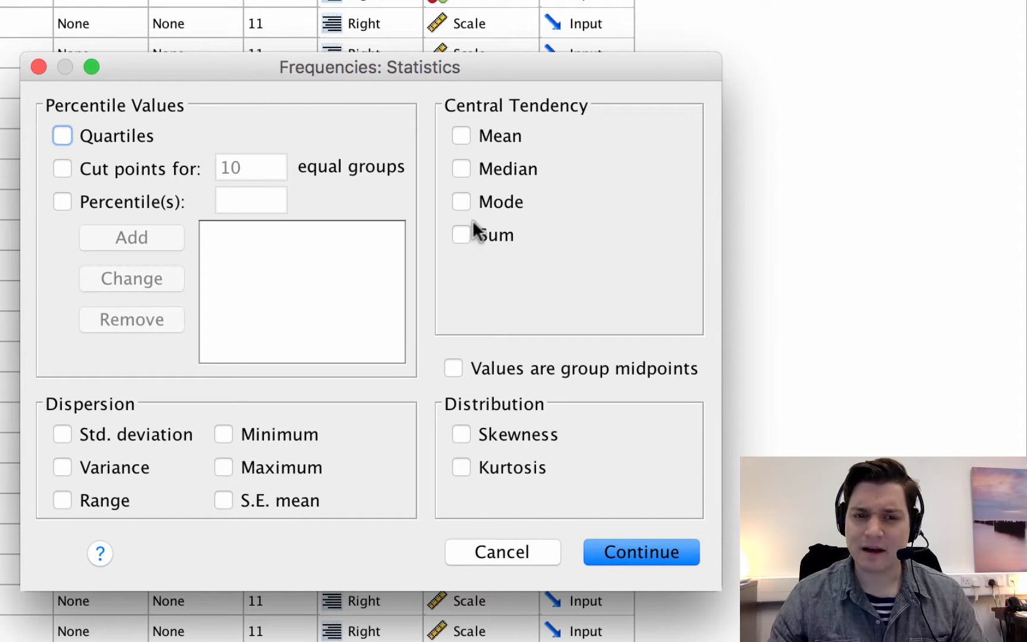
pyautogui.click(501, 552)
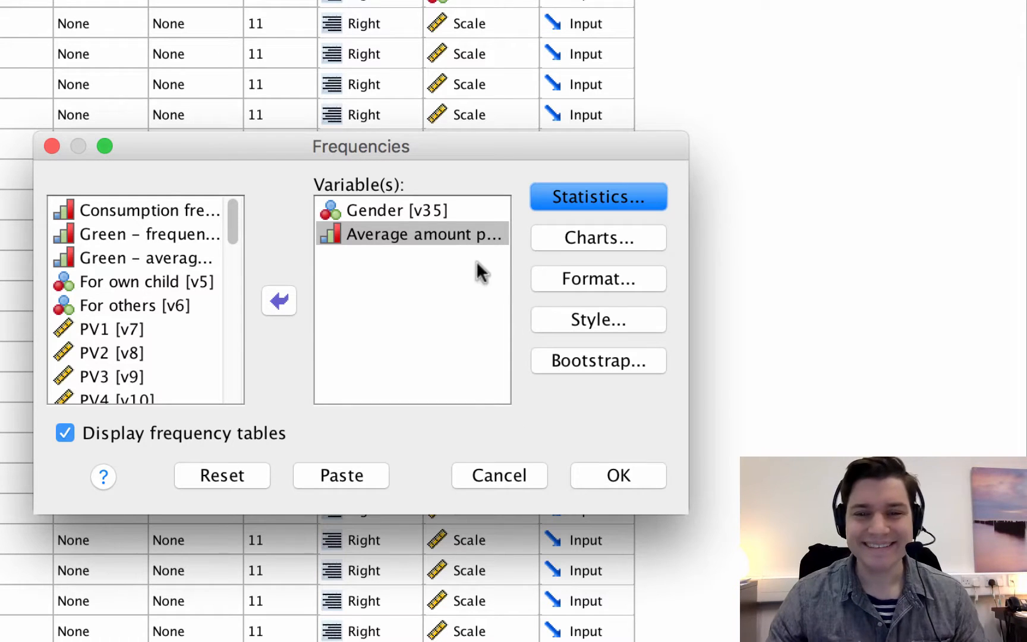
# - Set the chart type to pie charts with frequencies as chart values and run the Frequencies analysis
pyautogui.click(563, 243)
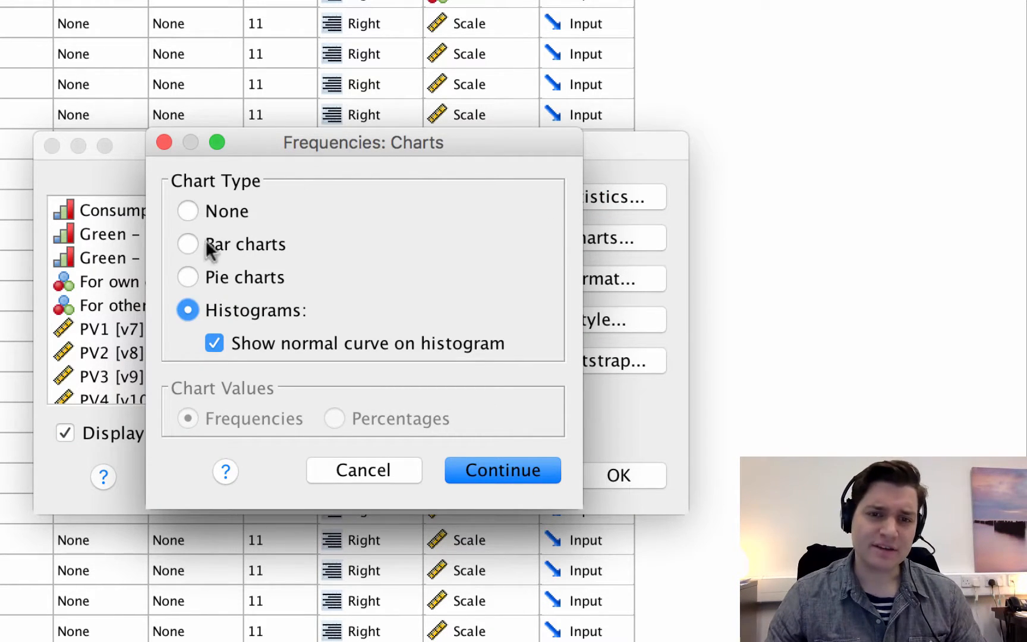
pyautogui.click(189, 275)
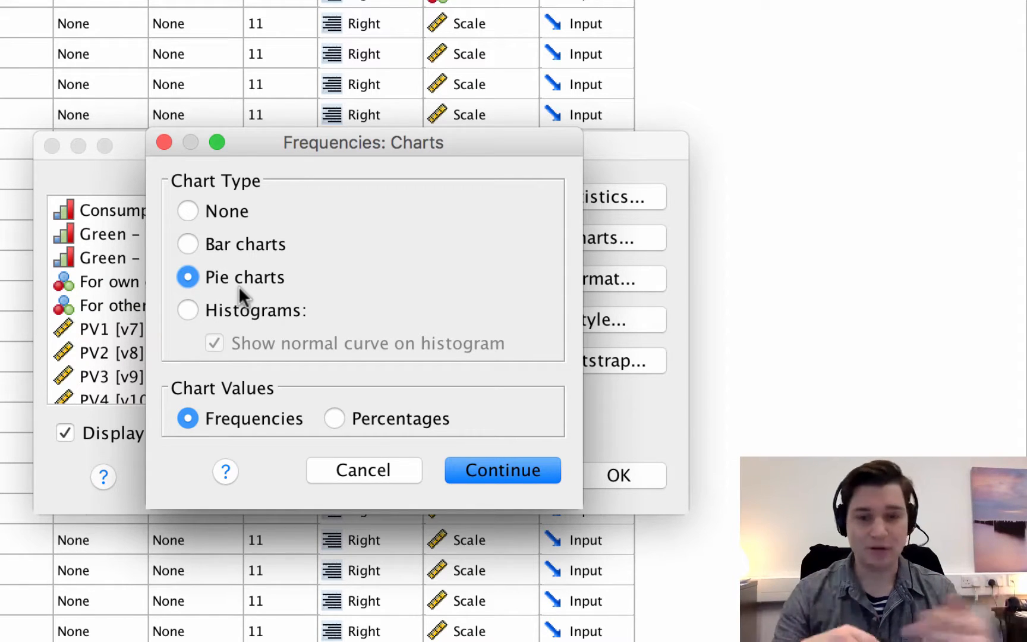
pyautogui.click(493, 470)
pyautogui.click(614, 478)
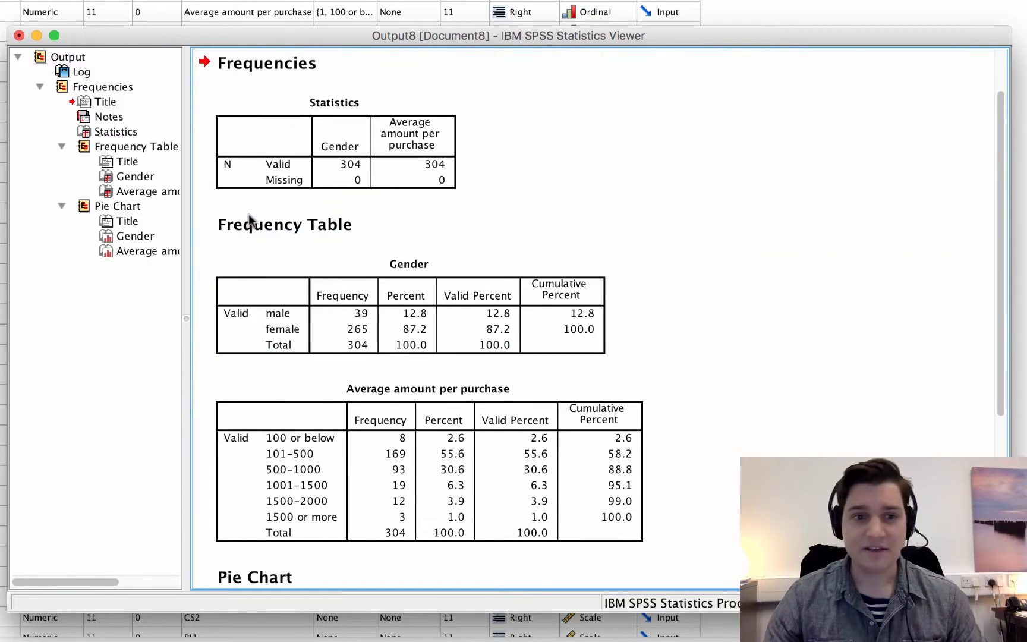
# - Examine the valid and missing cases, the Gender frequency table and the Gender pie chart in the output
pyautogui.click(287, 163)
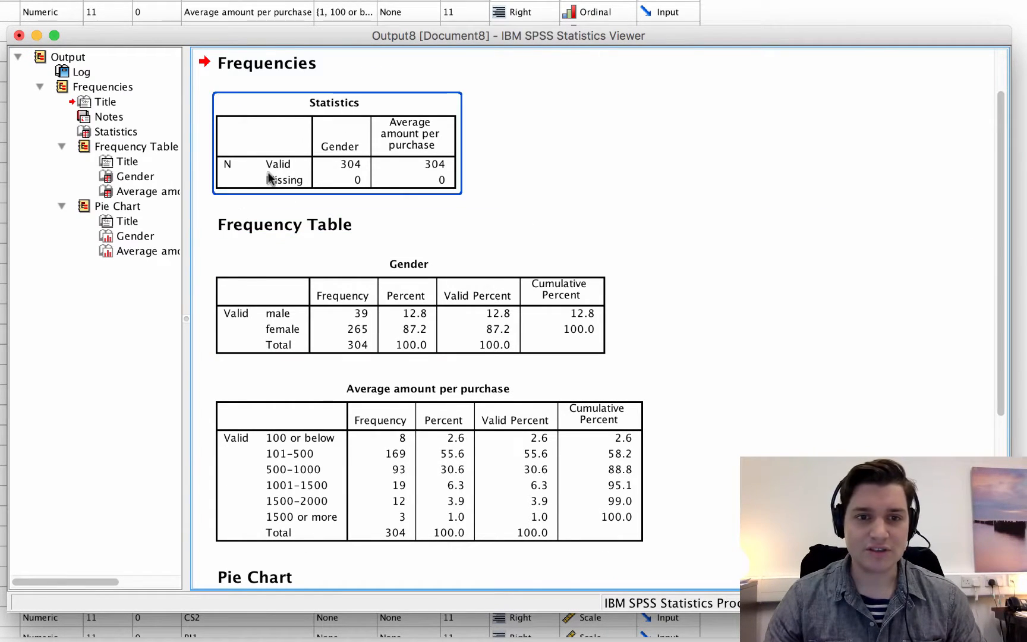
pyautogui.click(277, 288)
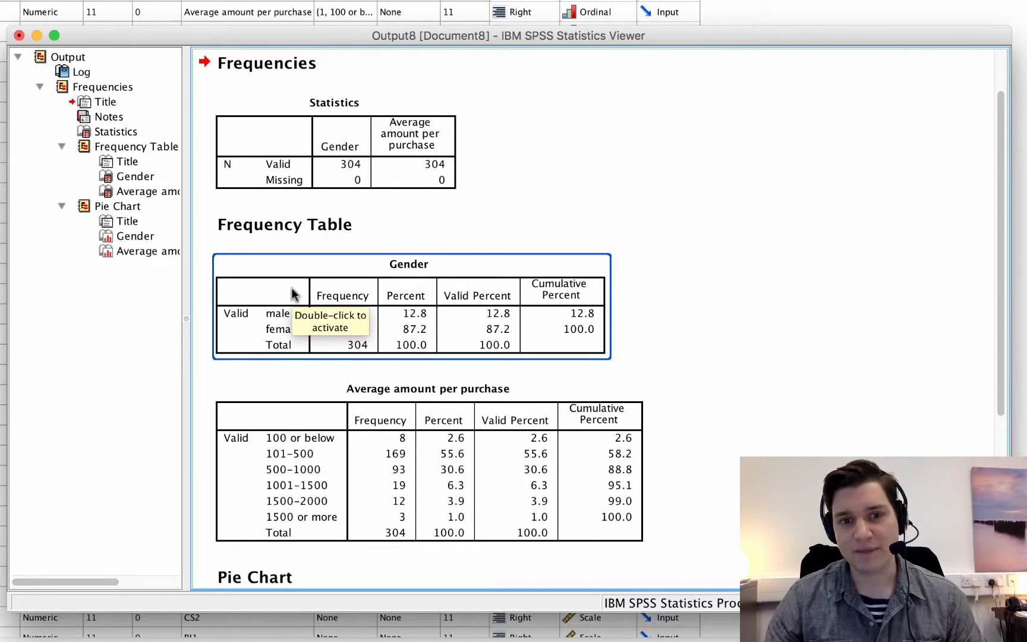
pyautogui.click(273, 276)
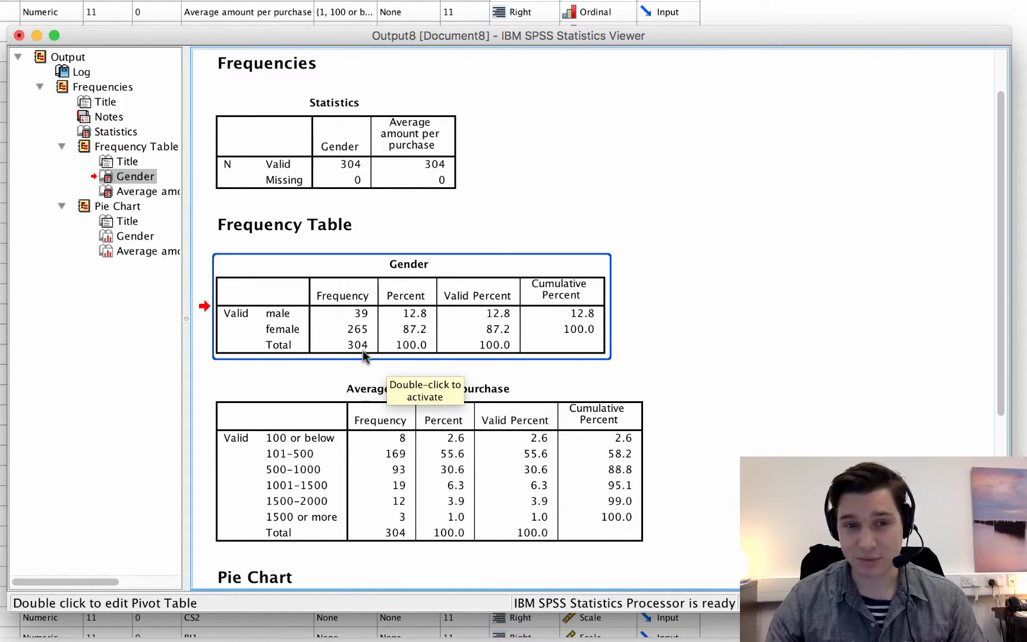
pyautogui.scroll(-2, 555, 268)
pyautogui.scroll(-15, 677, 268)
pyautogui.scroll(4, 709, 273)
pyautogui.scroll(-1, 708, 273)
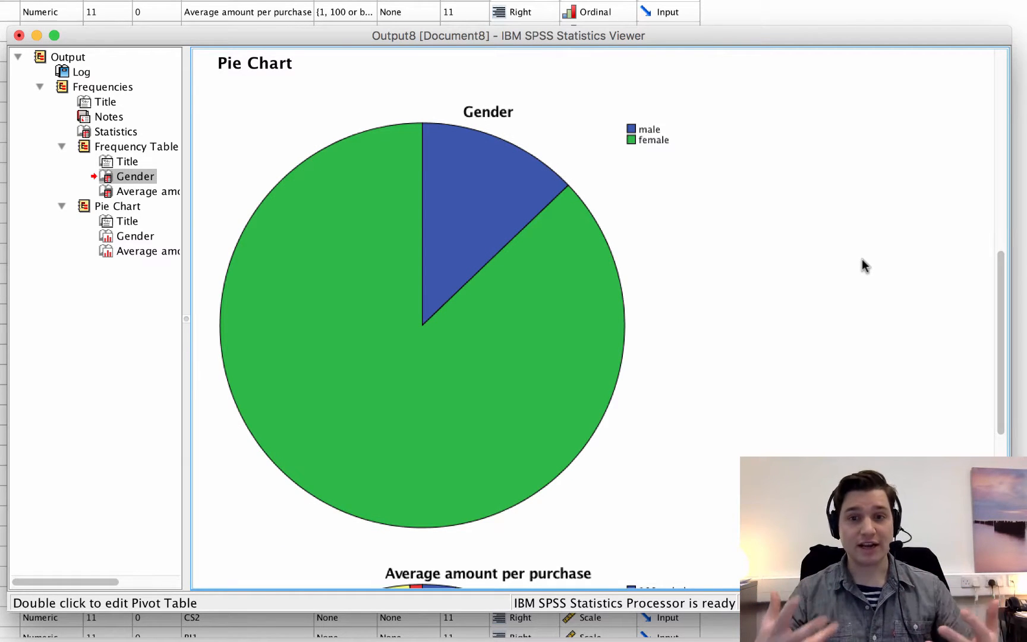
pyautogui.click(667, 314)
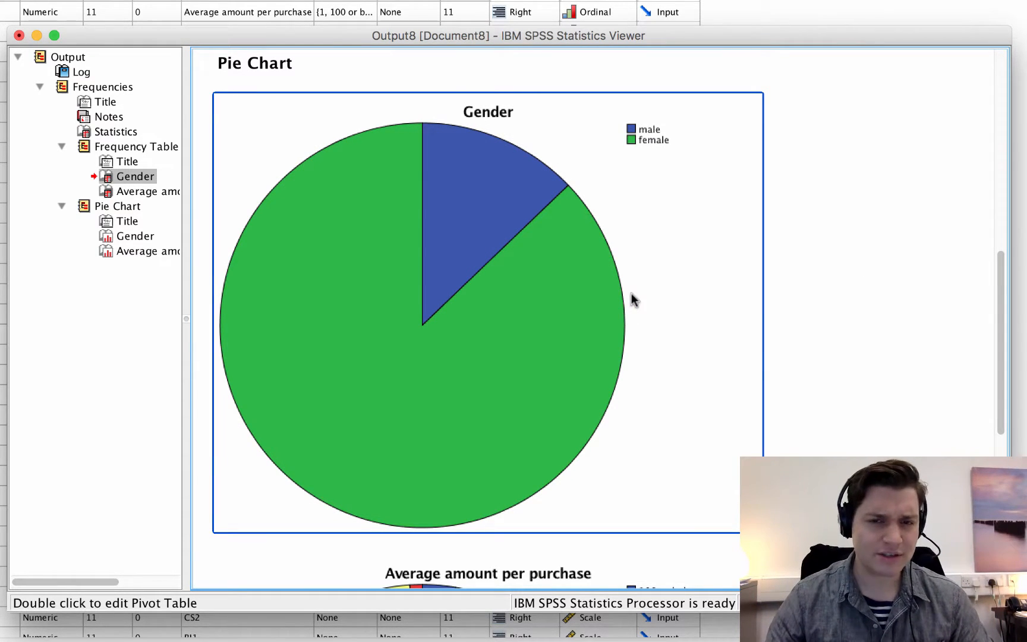
pyautogui.scroll(10, 665, 291)
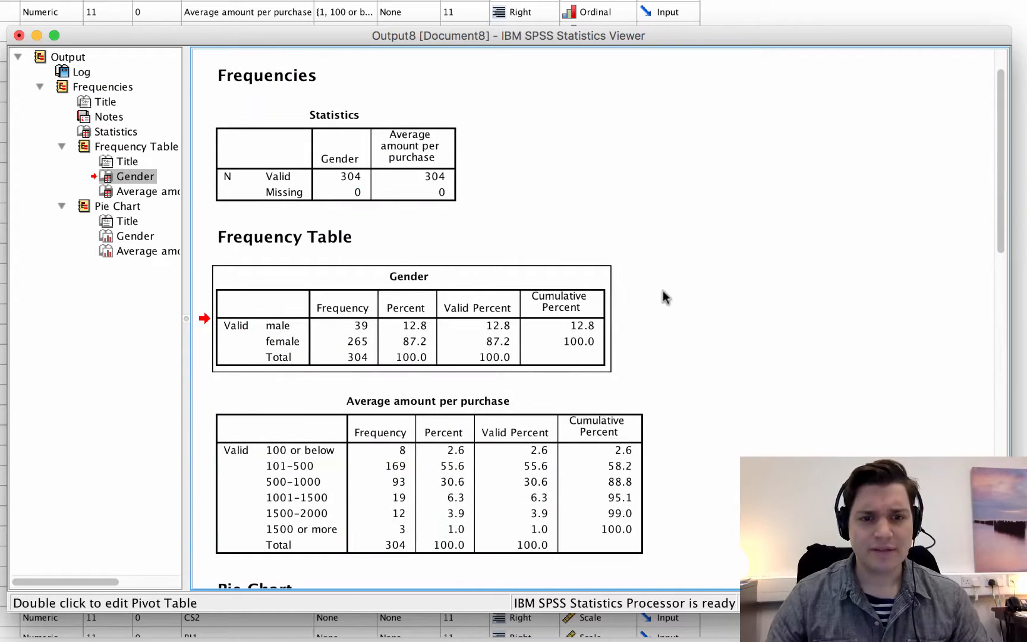
pyautogui.scroll(-2, 666, 294)
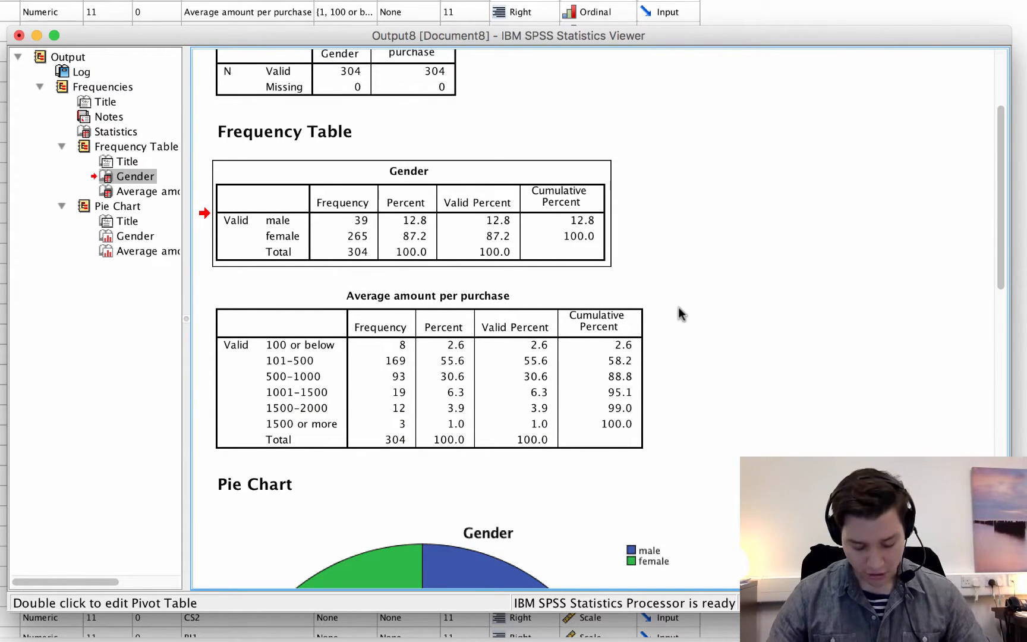
# - Examine the frequency table and pie chart for the average amount per purchase, and close the output document
pyautogui.click(305, 300)
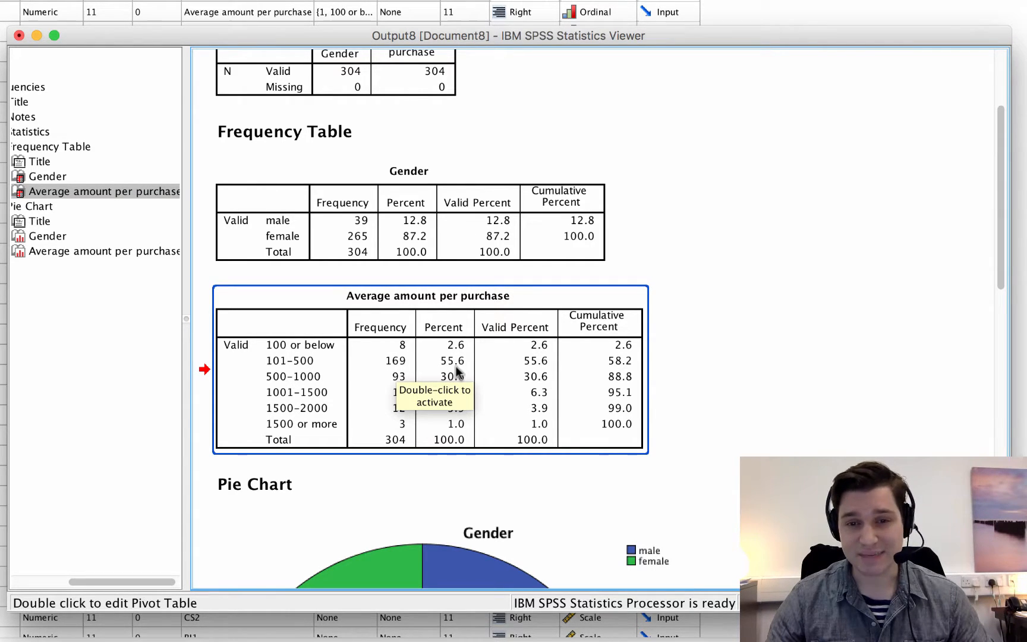
pyautogui.scroll(-15, 440, 357)
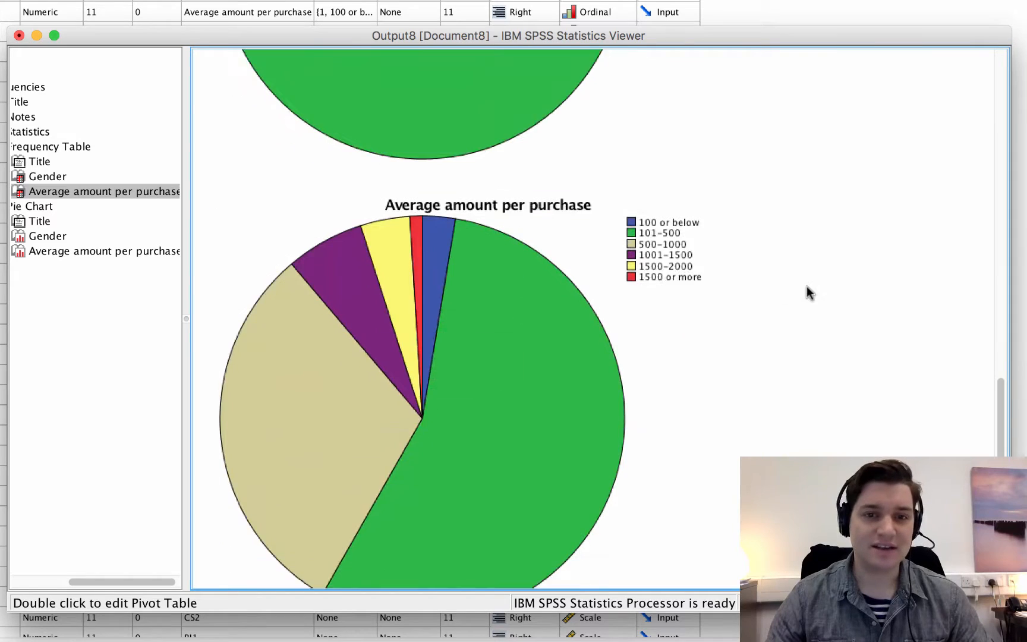
pyautogui.scroll(-3, 807, 289)
pyautogui.click(459, 176)
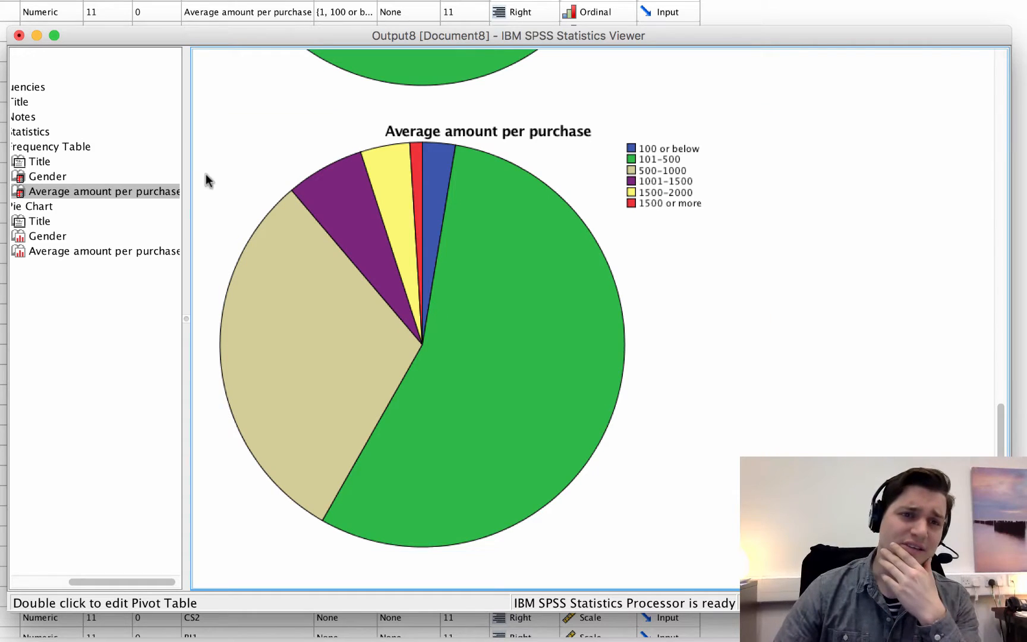
pyautogui.click(19, 35)
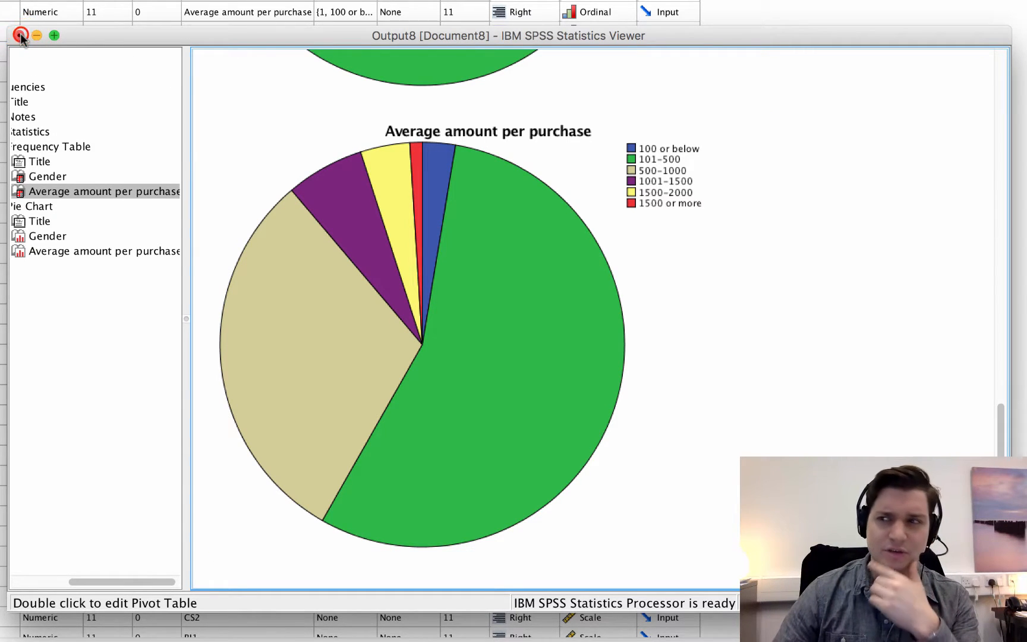
pyautogui.click(619, 358)
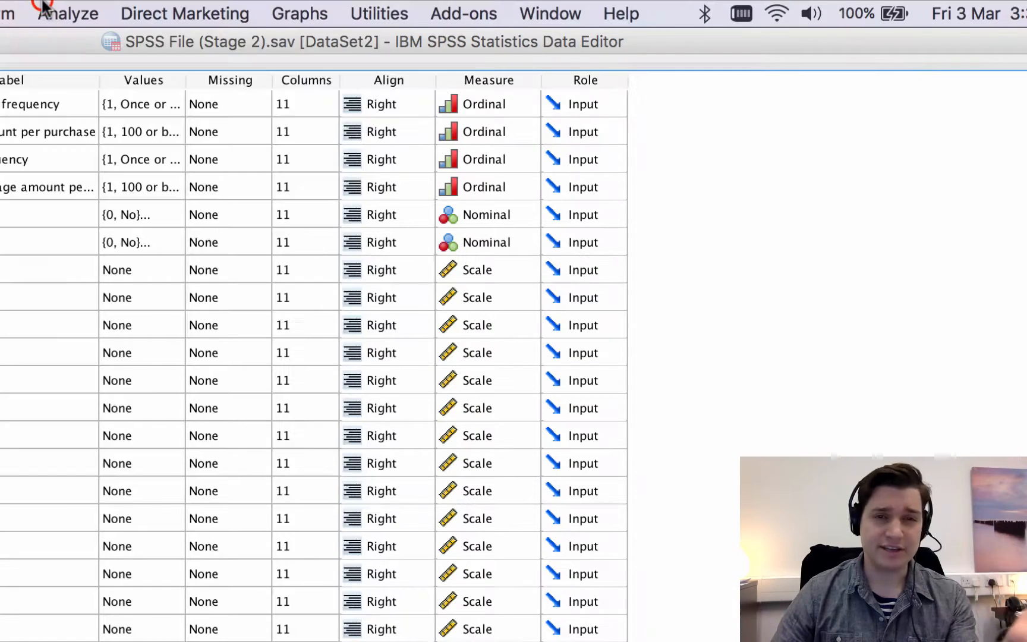
# - Open the Crosstabs analysis and remove For others from the columns and For own child from the rows
pyautogui.click(337, 8)
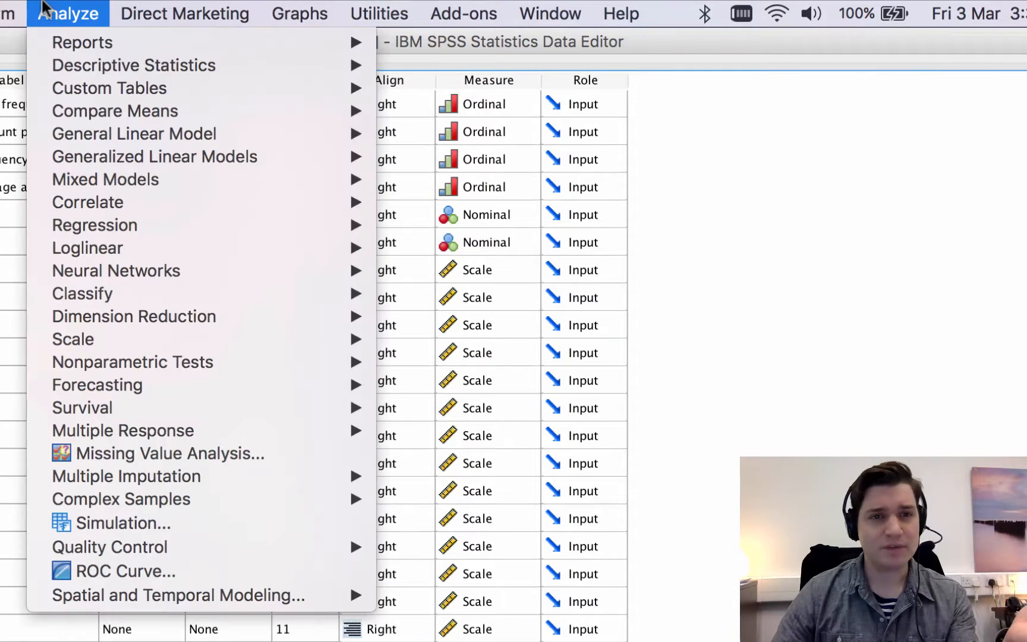
pyautogui.moveTo(380, 42)
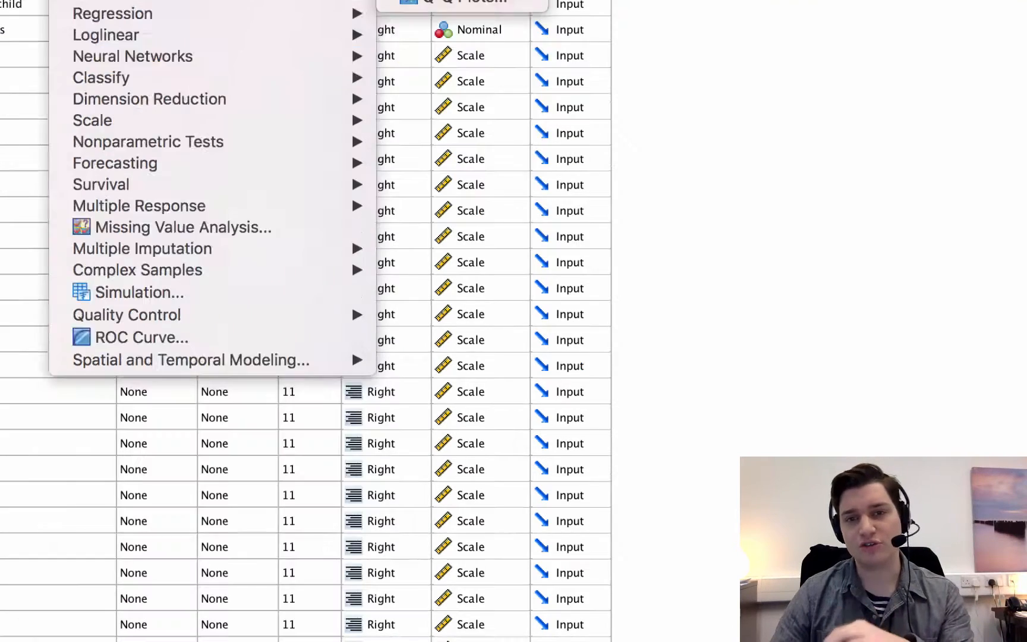
pyautogui.click(439, 0)
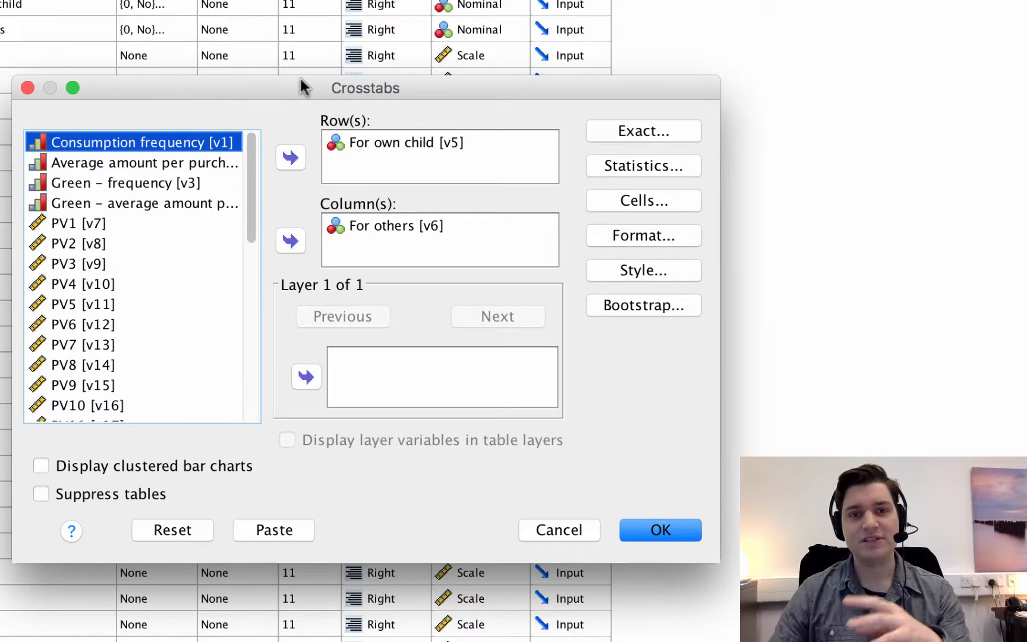
pyautogui.click(391, 225)
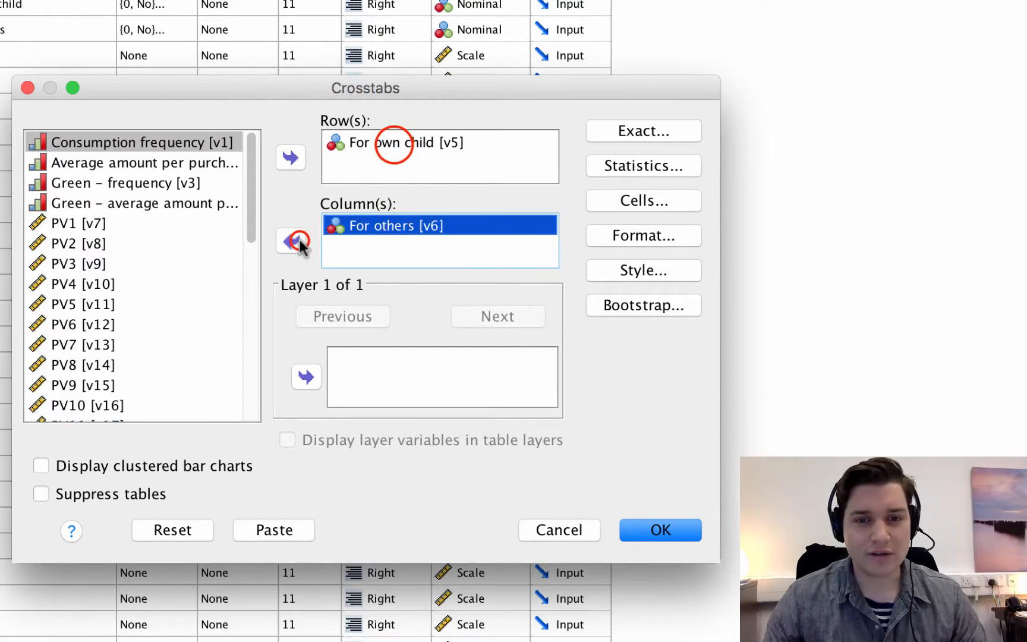
pyautogui.click(291, 241)
pyautogui.click(392, 142)
pyautogui.click(291, 158)
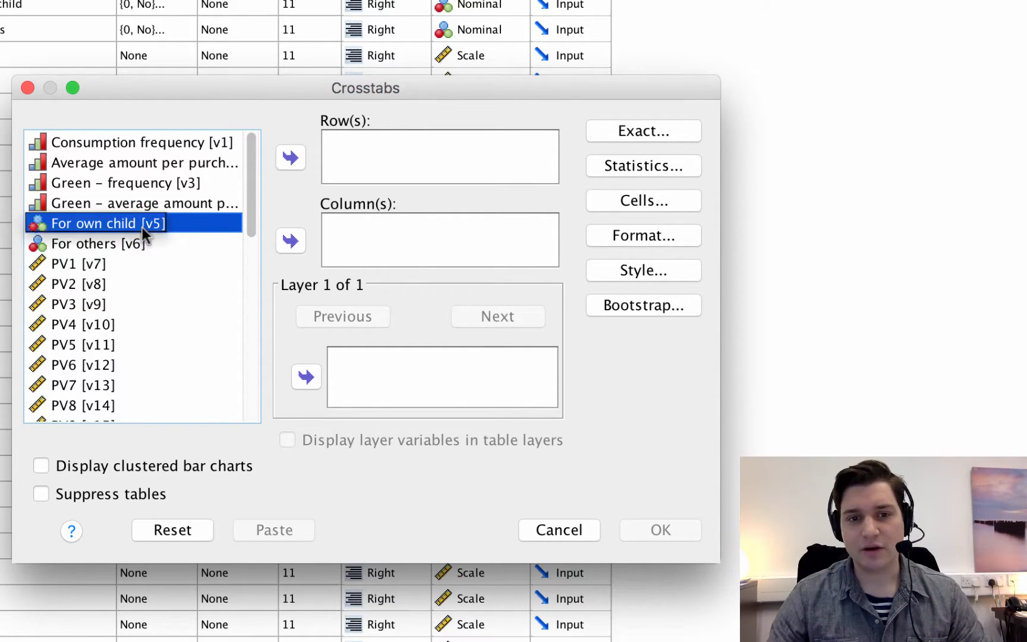
# - Set For own child as the row variable and For others as the column variable, and run the crosstabulation without extra statistics
pyautogui.click(290, 157)
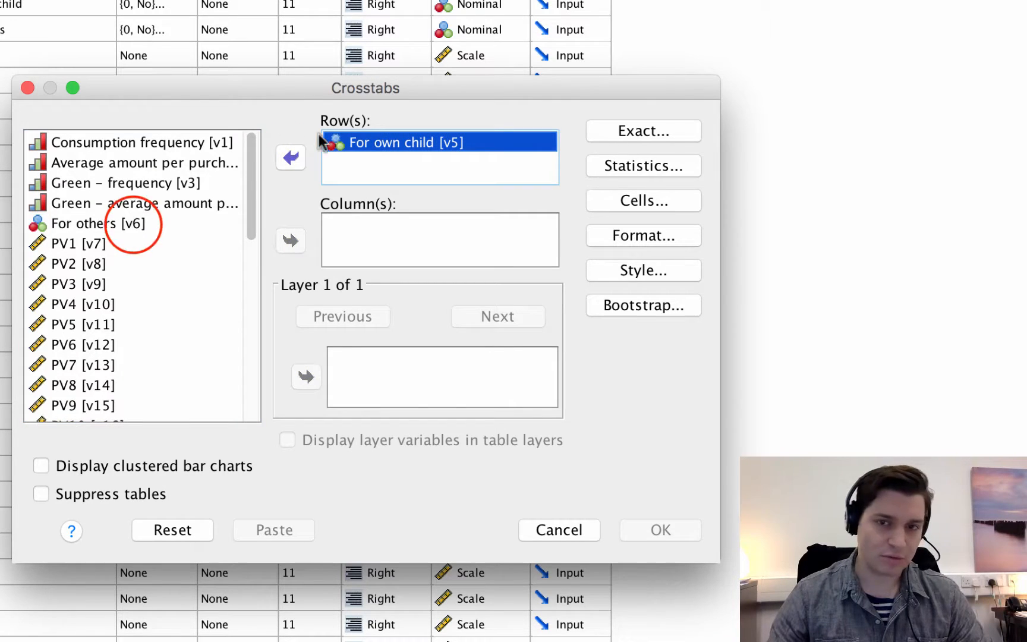
pyautogui.click(134, 224)
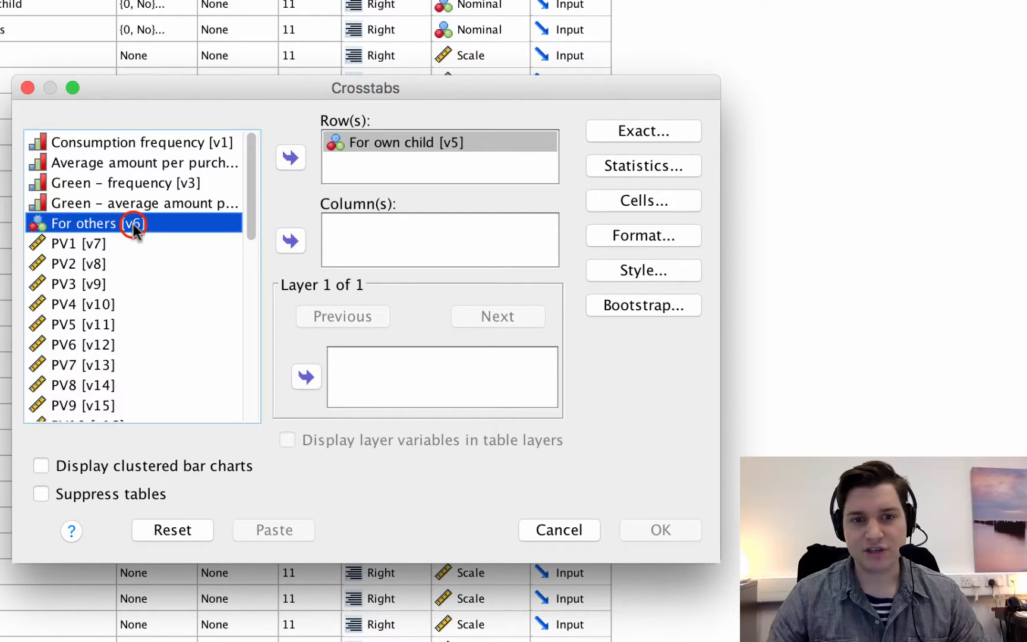
pyautogui.click(283, 240)
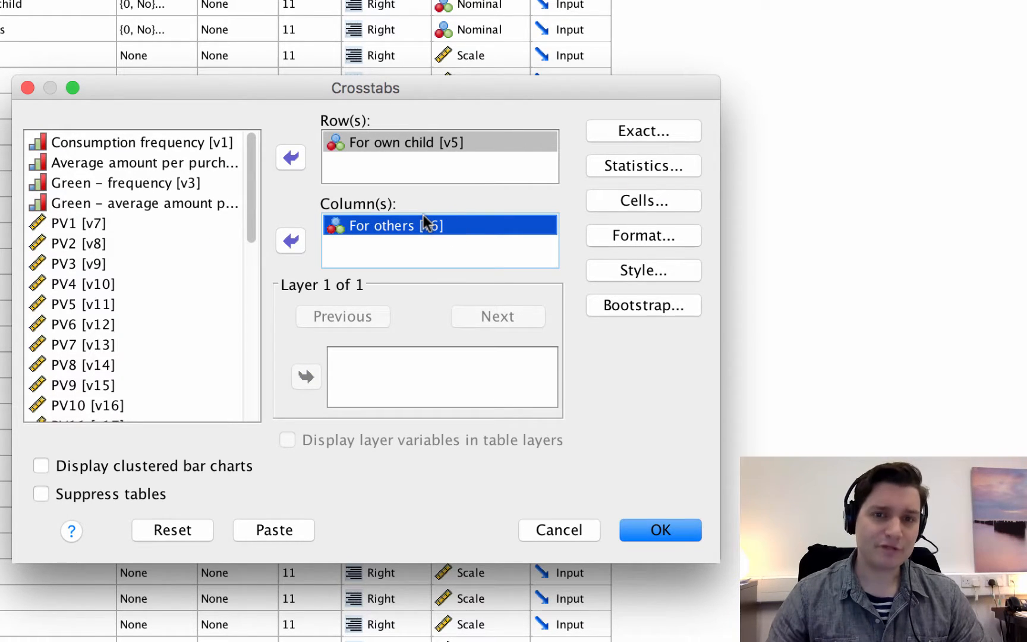
pyautogui.click(654, 166)
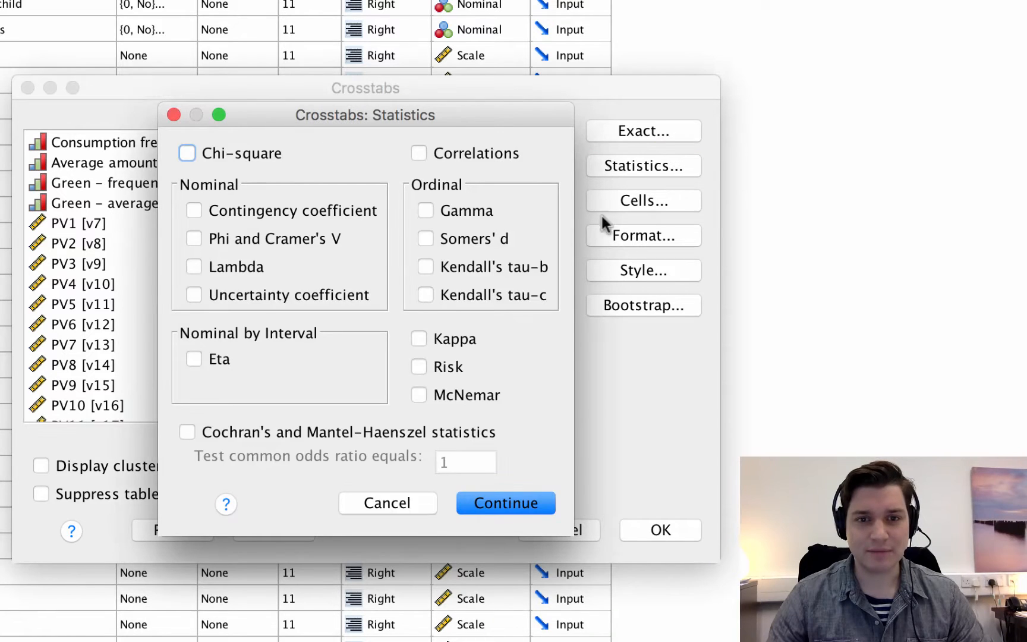
pyautogui.click(174, 115)
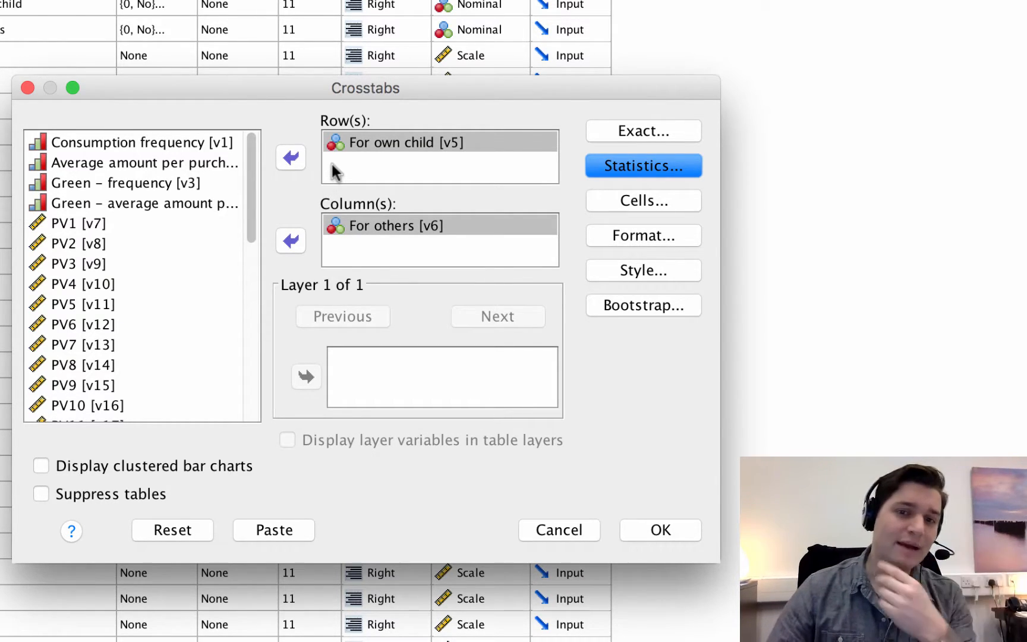
pyautogui.click(660, 530)
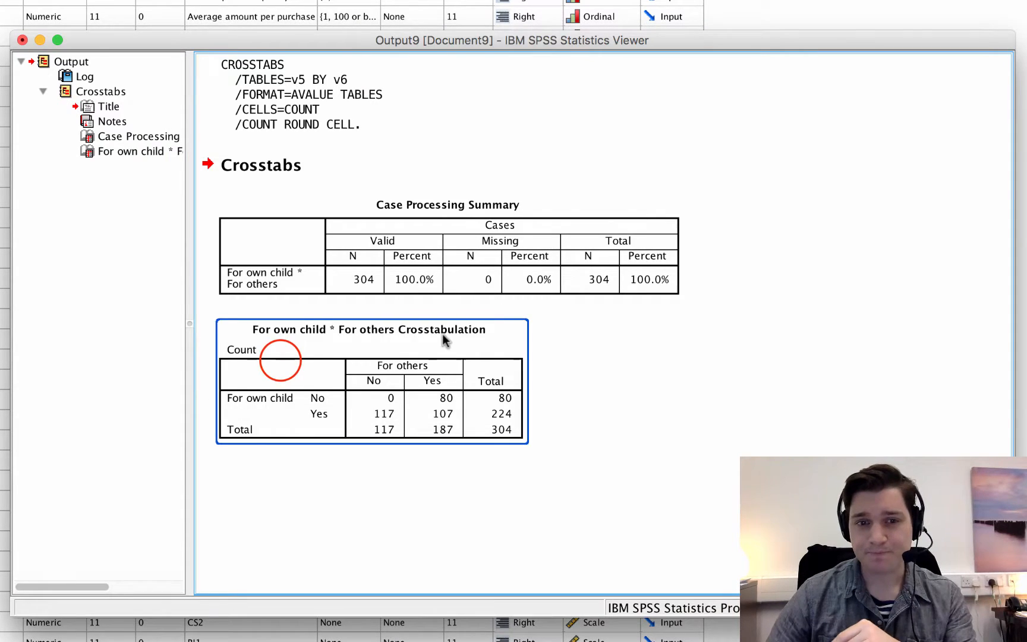
# - Examine the For own child by For others crosstabulation counts, and close the output document without saving it
pyautogui.click(281, 359)
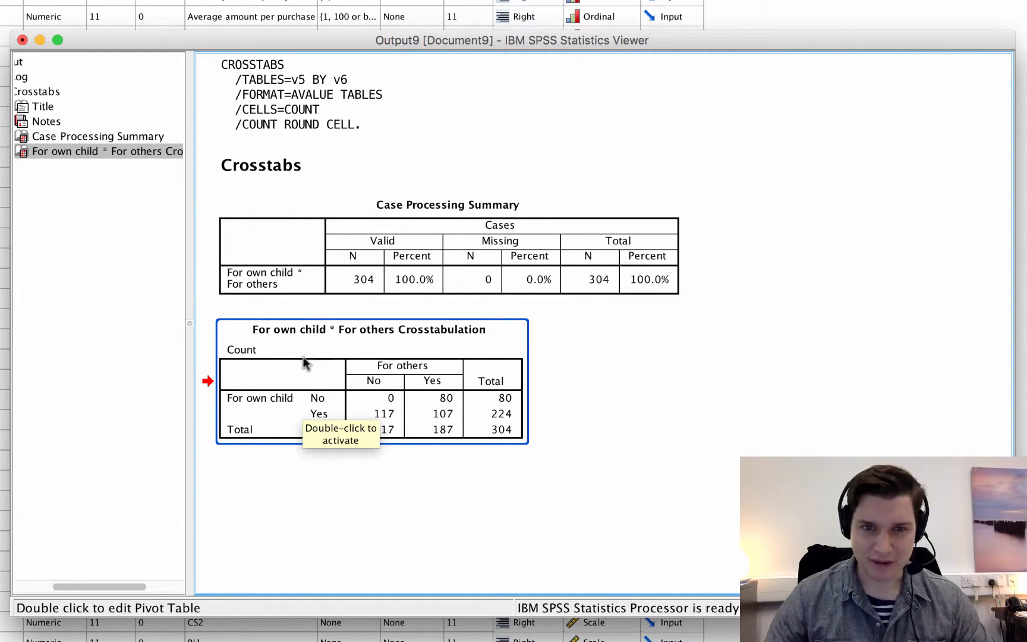
pyautogui.click(519, 477)
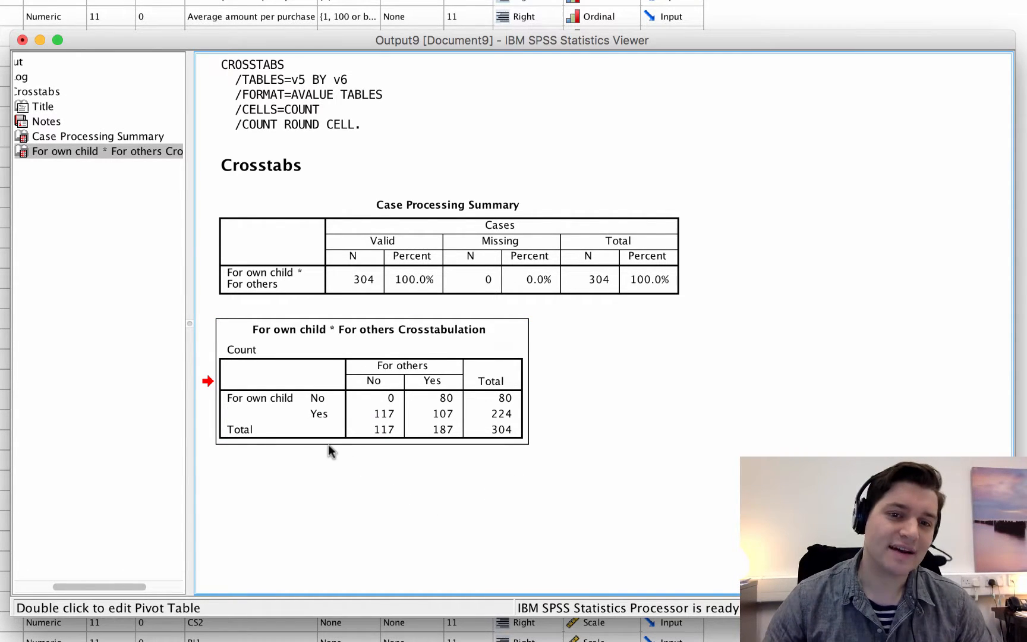
pyautogui.click(324, 419)
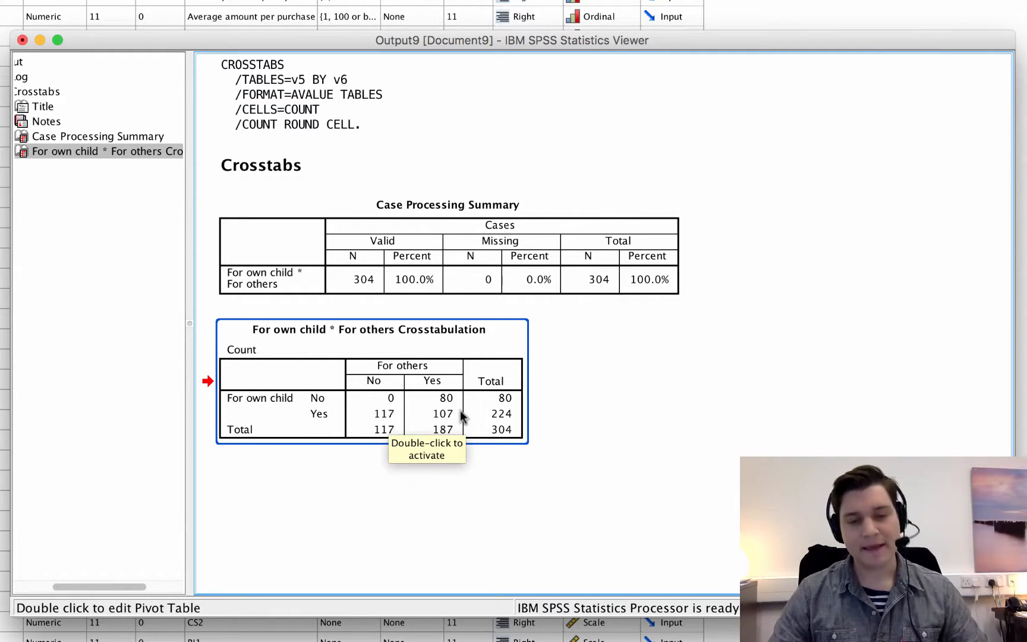
pyautogui.click(476, 451)
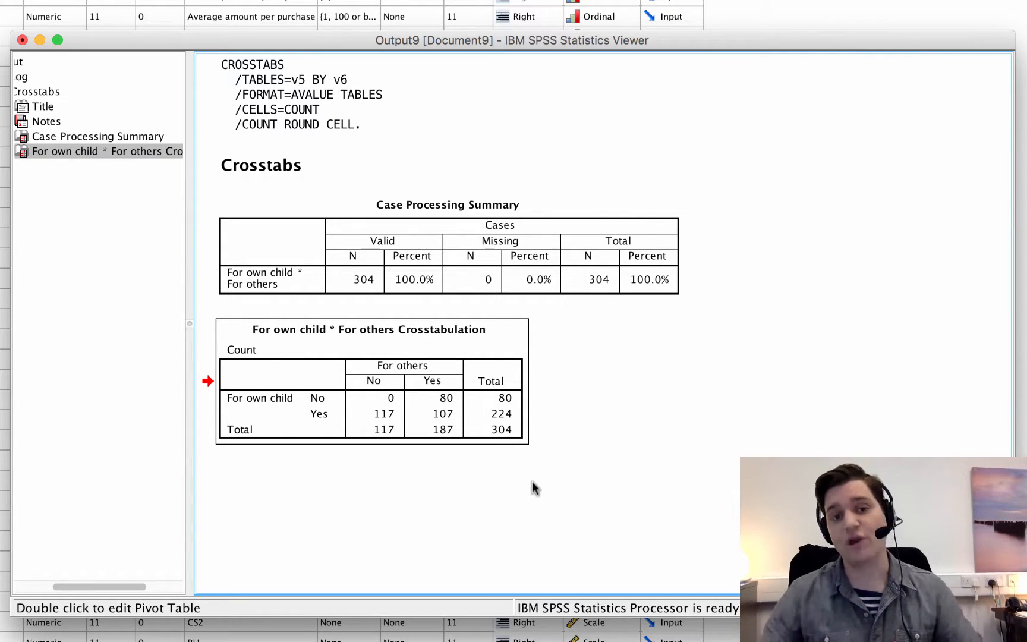
pyautogui.click(22, 40)
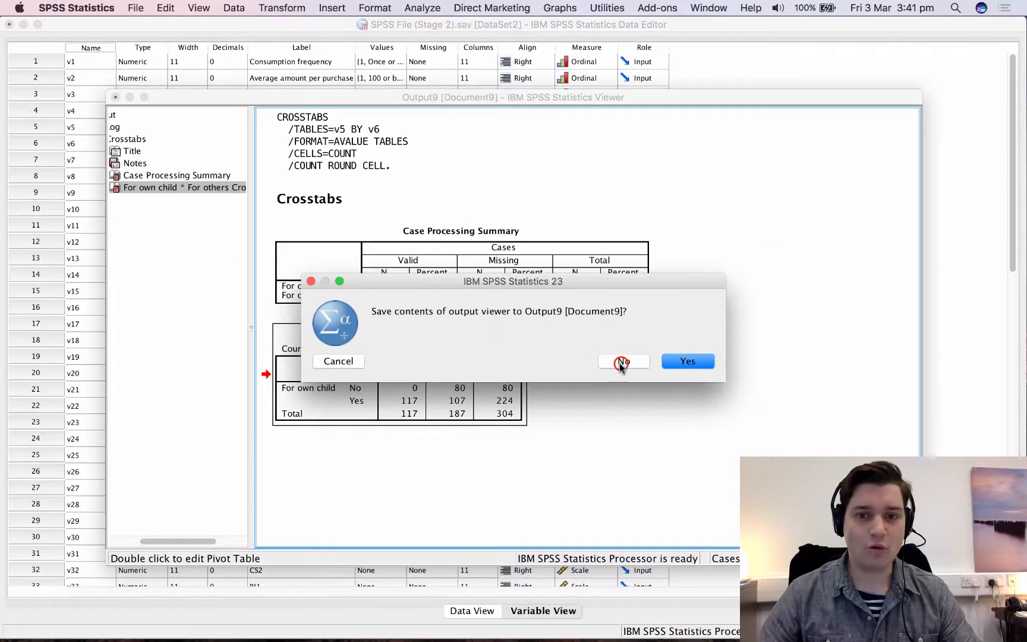
pyautogui.click(648, 365)
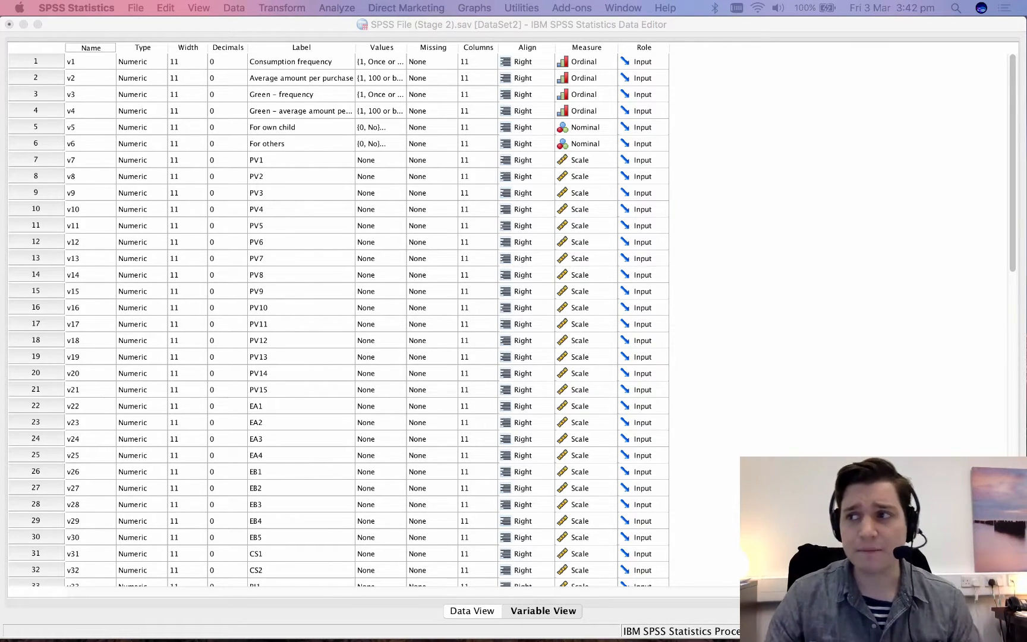
# - Open the Explore analysis and clear all variables from the dependent list and the ID Number case label
pyautogui.click(337, 7)
pyautogui.moveTo(342, 38)
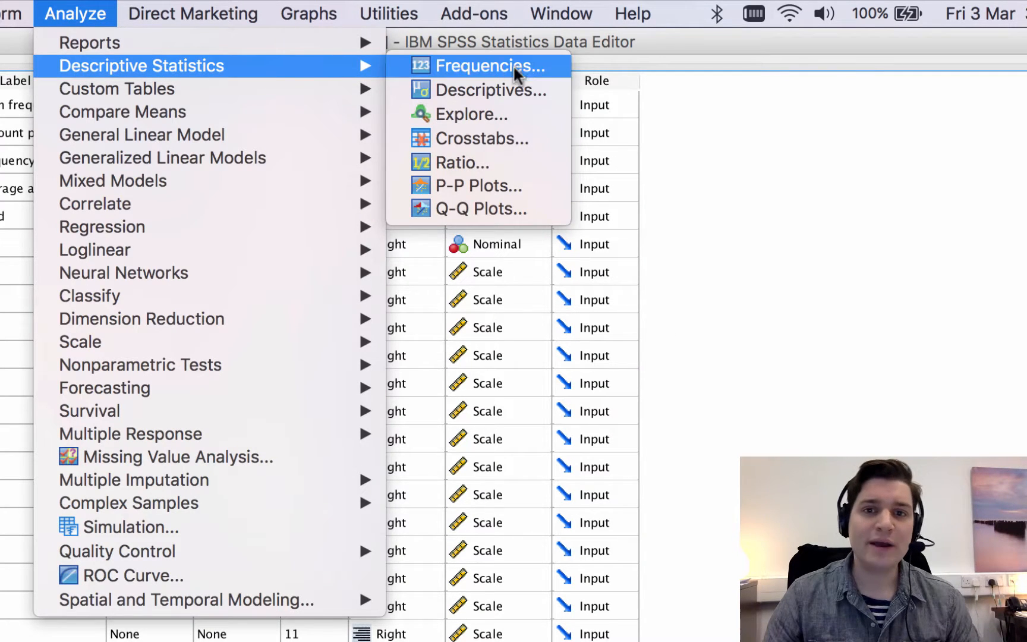
pyautogui.click(524, 119)
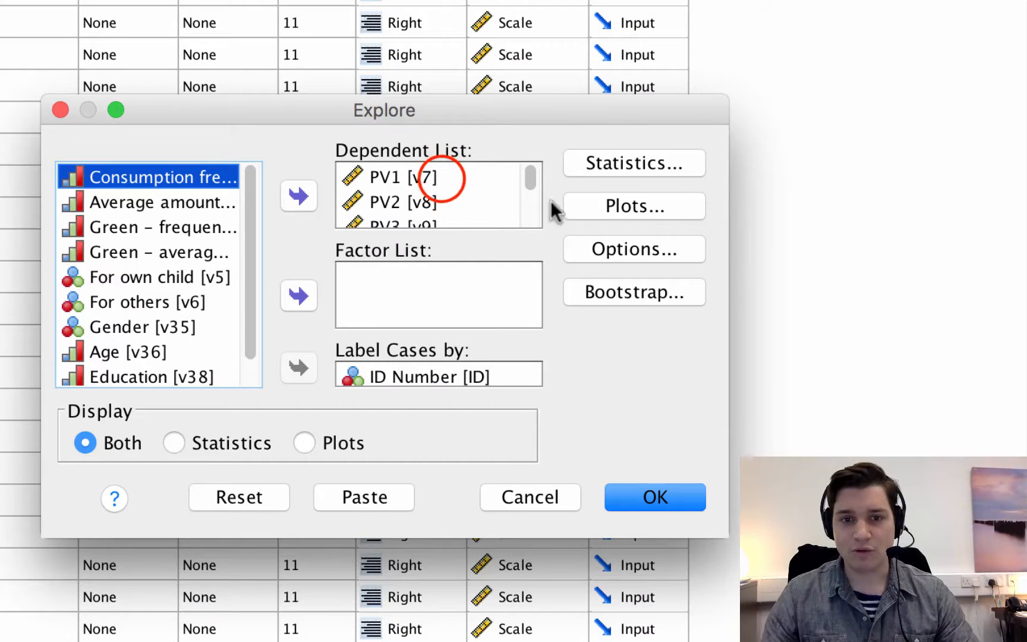
pyautogui.click(424, 436)
pyautogui.scroll(-5, 359, 465)
pyautogui.scroll(-5, 394, 218)
pyautogui.press('super+a')
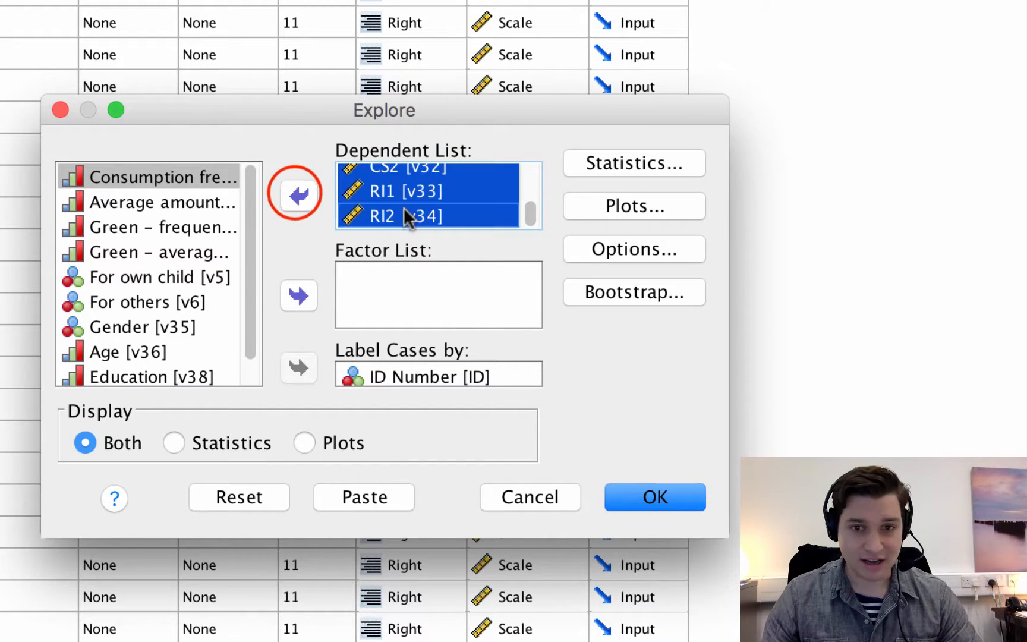
pyautogui.click(300, 197)
pyautogui.click(409, 372)
pyautogui.click(299, 368)
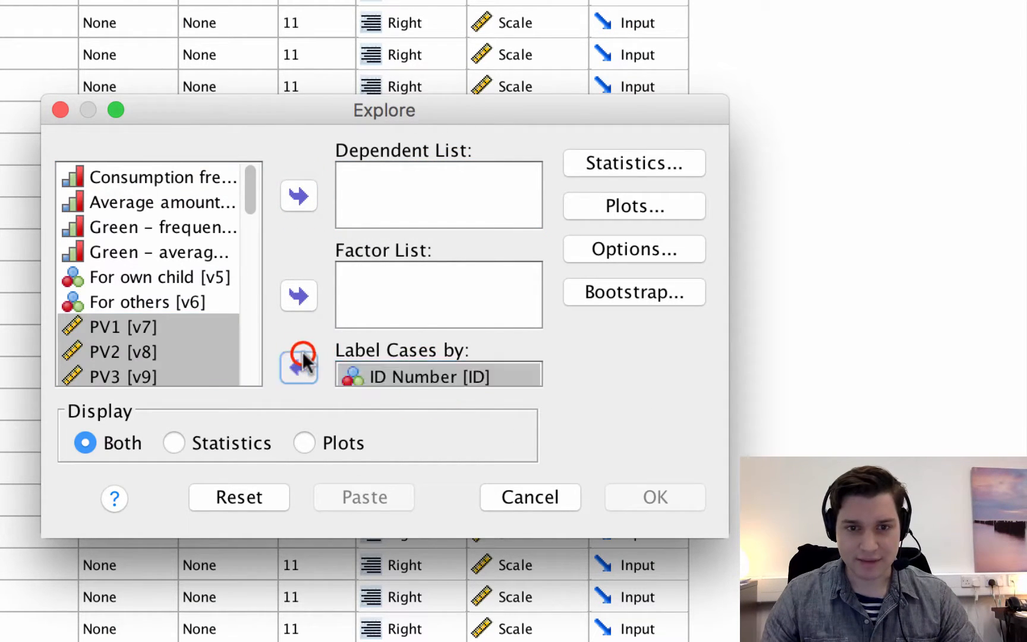
# - Add all scale variables from PV1 [v7] to RI2 [v34] to the Explore dependent list
pyautogui.click(170, 256)
pyautogui.scroll(10, 160, 273)
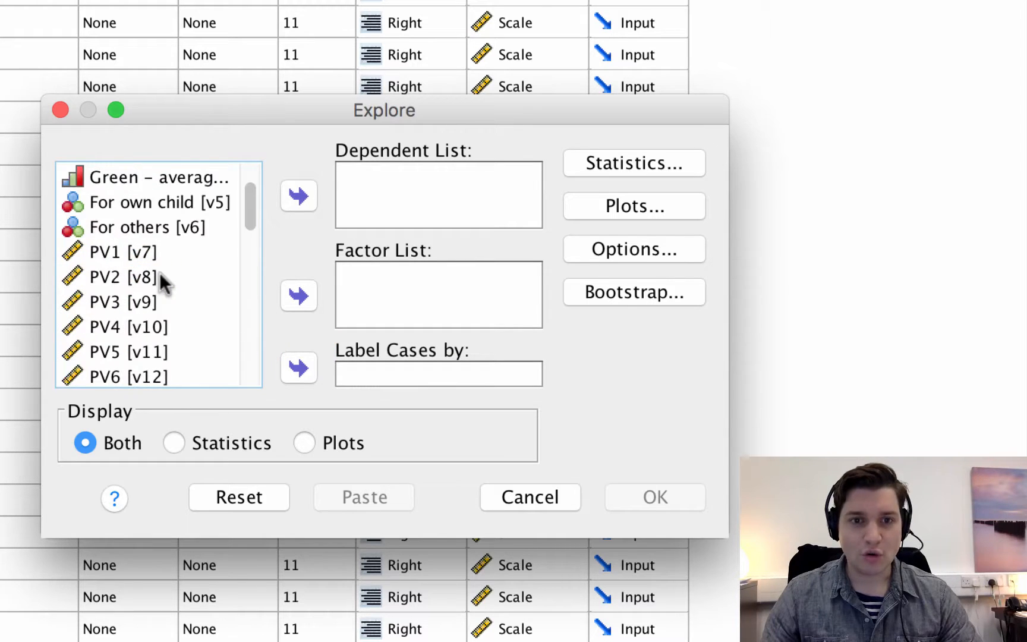
pyautogui.keyDown('shift'); pyautogui.click(108, 254); pyautogui.keyUp('shift')
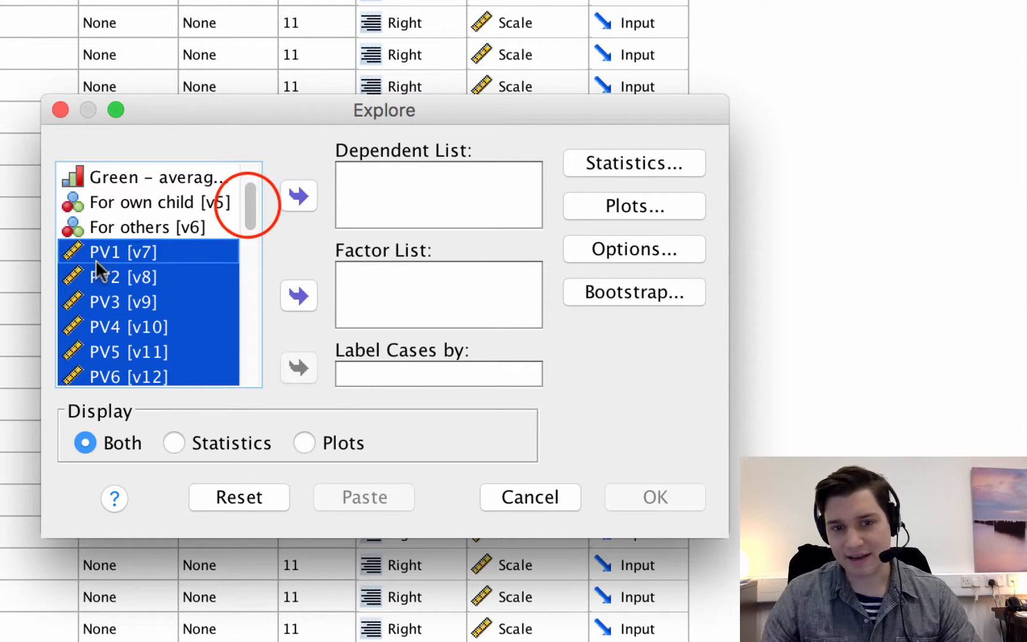
pyautogui.moveTo(256, 225)
pyautogui.mouseDown()
pyautogui.moveTo(238, 346)
pyautogui.moveTo(238, 201)
pyautogui.moveTo(217, 227)
pyautogui.mouseUp()
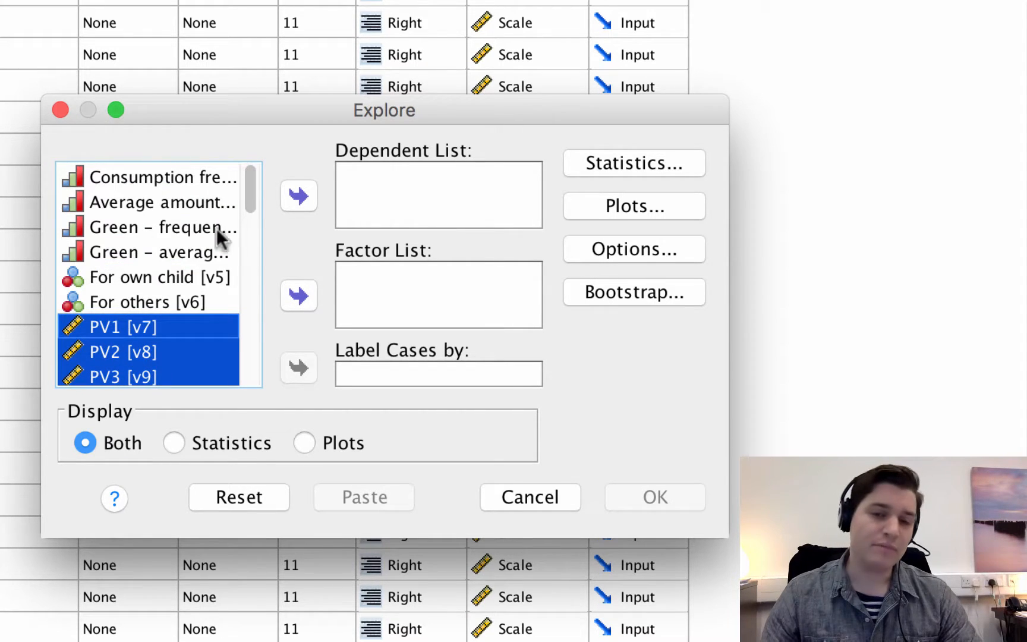
pyautogui.click(298, 196)
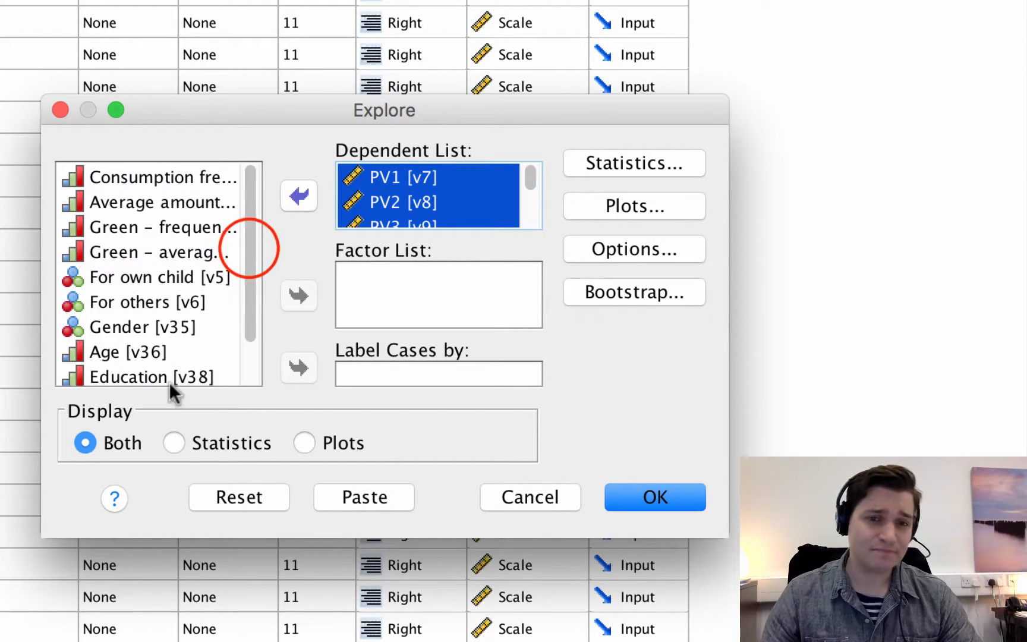
# - Label the cases by ID Number in the Explore analysis
pyautogui.moveTo(244, 254); pyautogui.dragTo(237, 394)
pyautogui.click(128, 376)
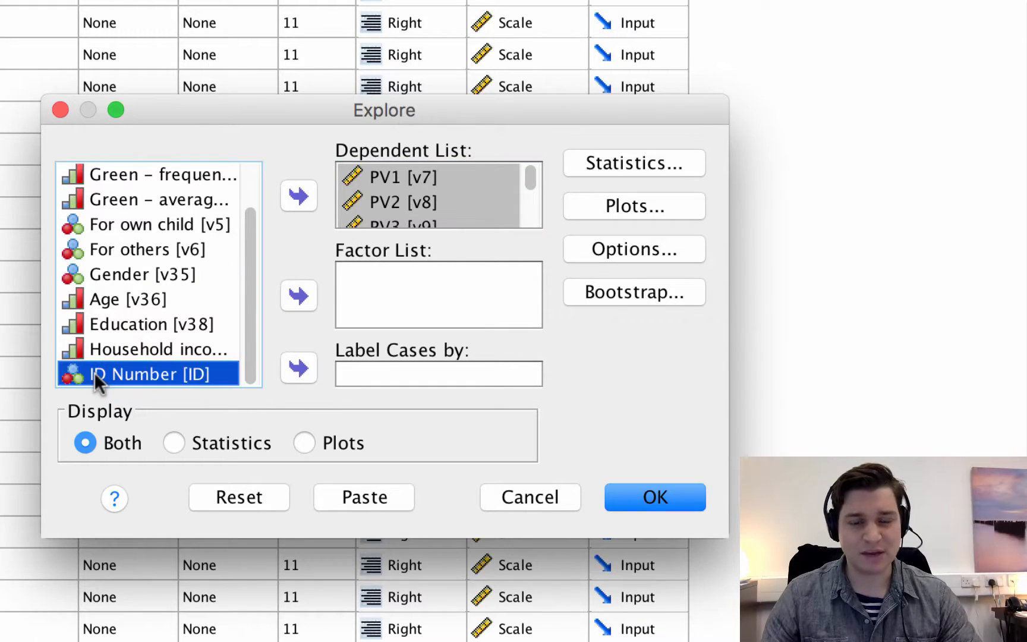
pyautogui.click(289, 366)
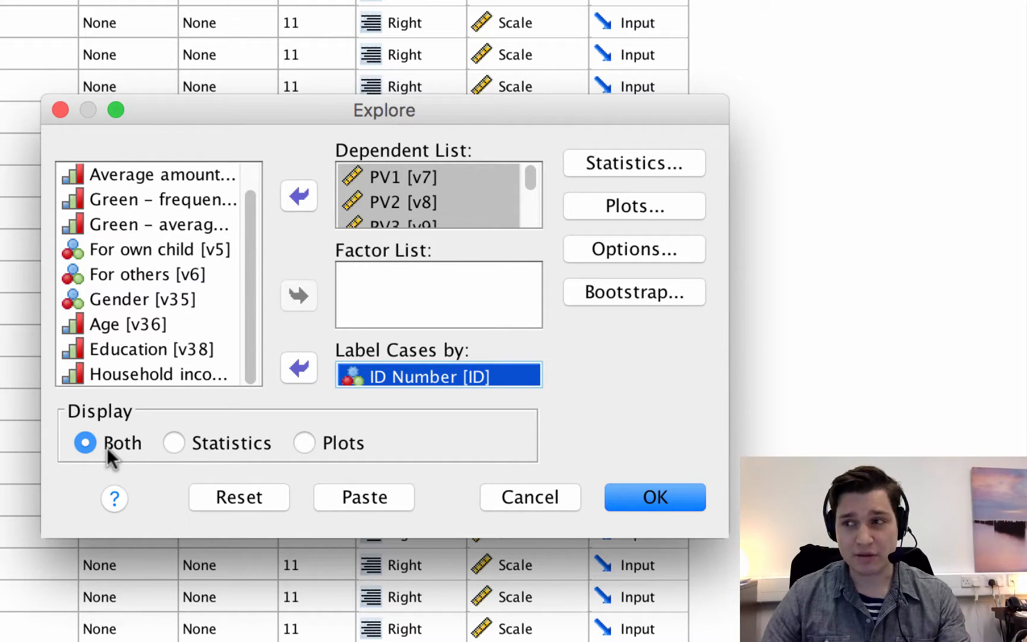
# - Apply Descriptives with a 95% confidence interval for the mean and Outliers as the Explore statistics
pyautogui.click(669, 171)
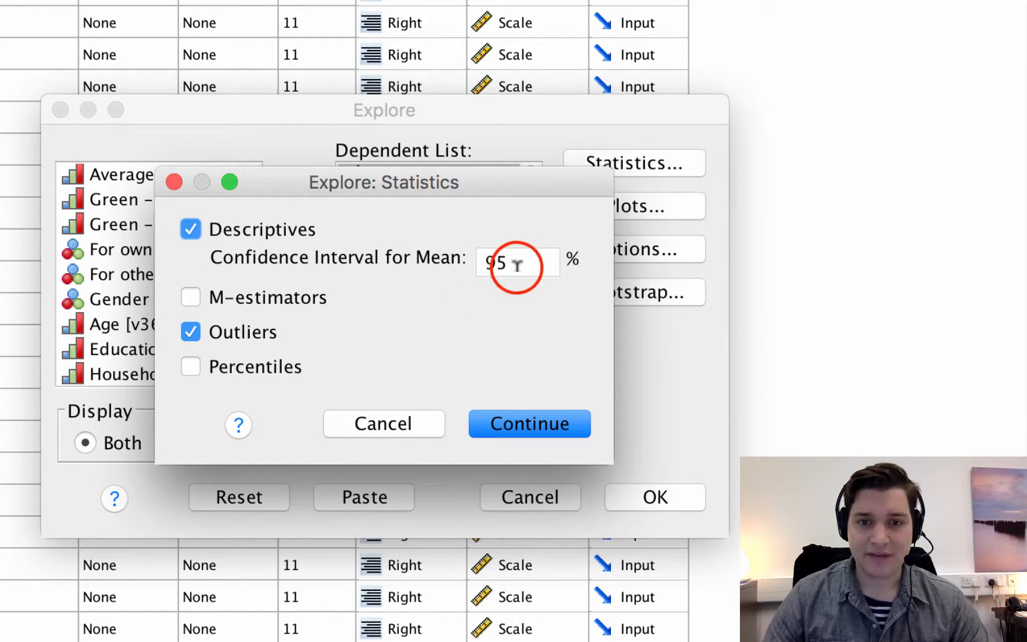
pyautogui.moveTo(517, 266); pyautogui.dragTo(463, 268)
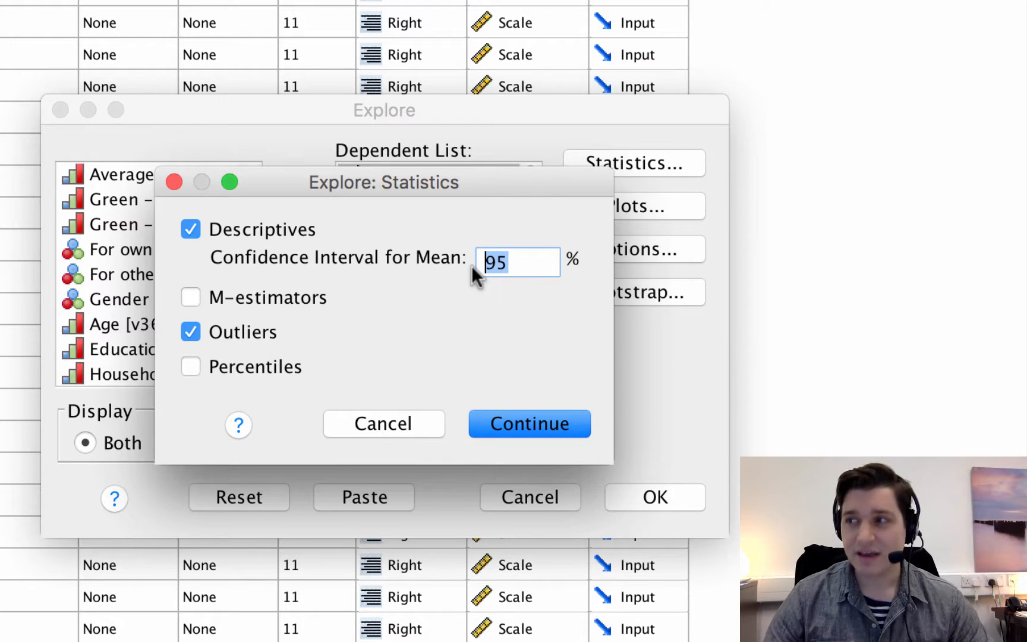
pyautogui.click(191, 332)
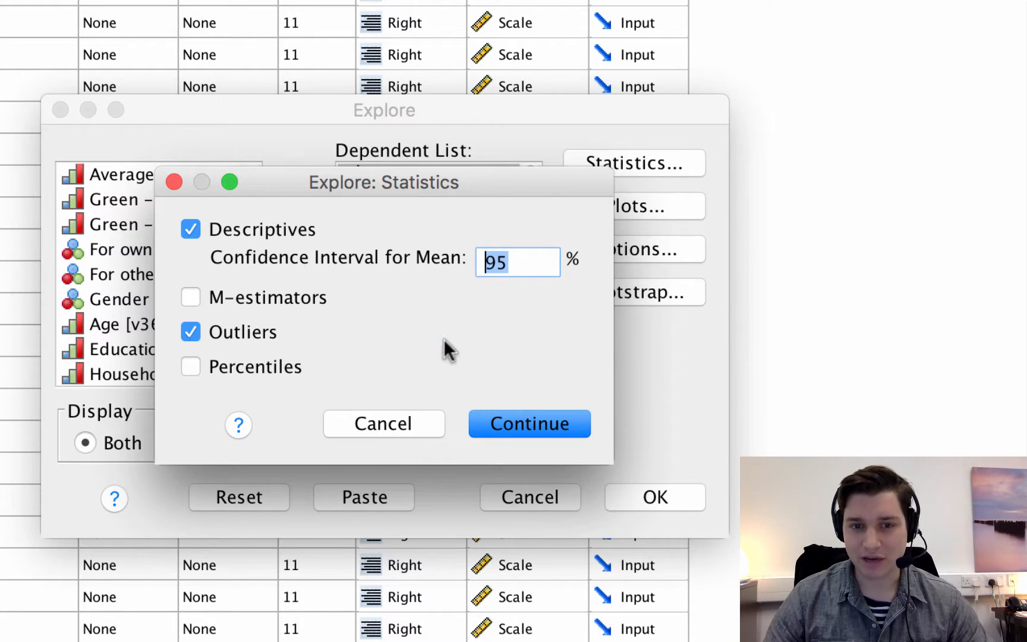
pyautogui.click(532, 425)
pyautogui.click(533, 424)
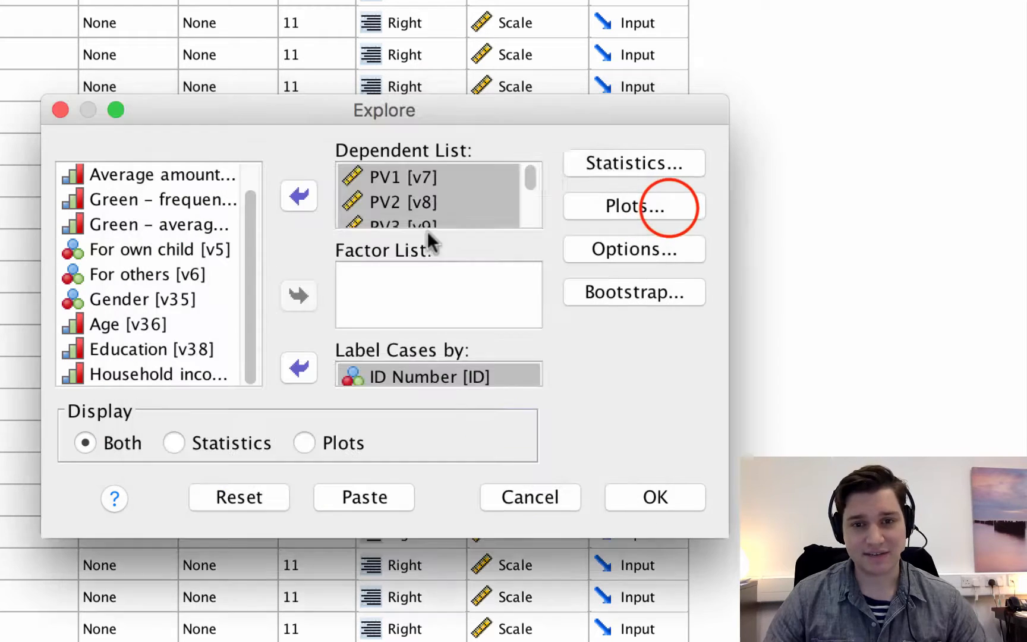
# - Apply a histogram without stem-and-leaf, factor-levels-together boxplots, and normality plots with tests as the Explore plots
pyautogui.click(663, 214)
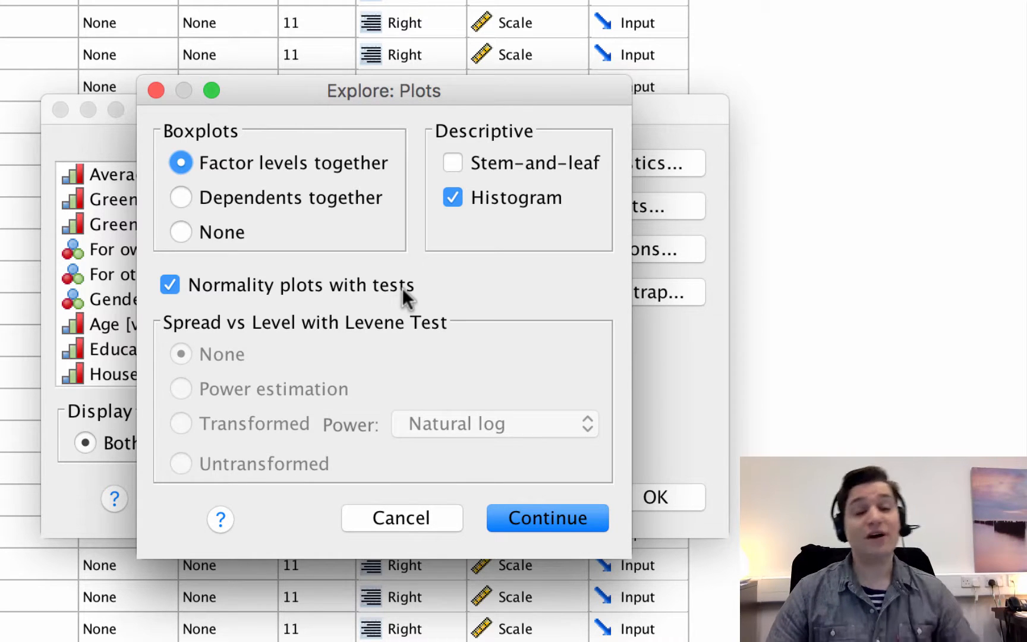
pyautogui.click(454, 197)
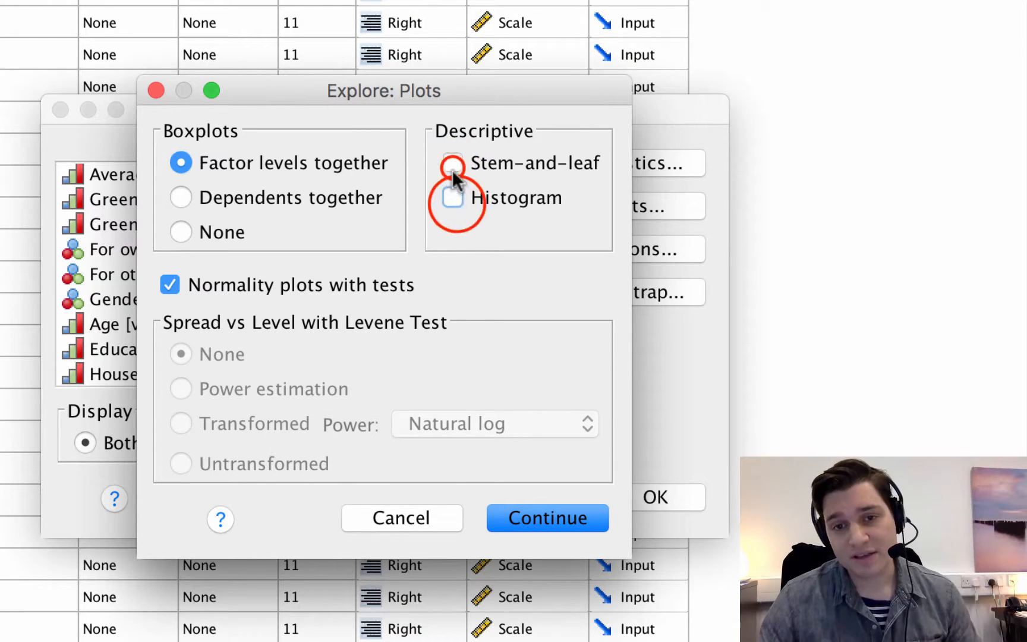
pyautogui.click(453, 164)
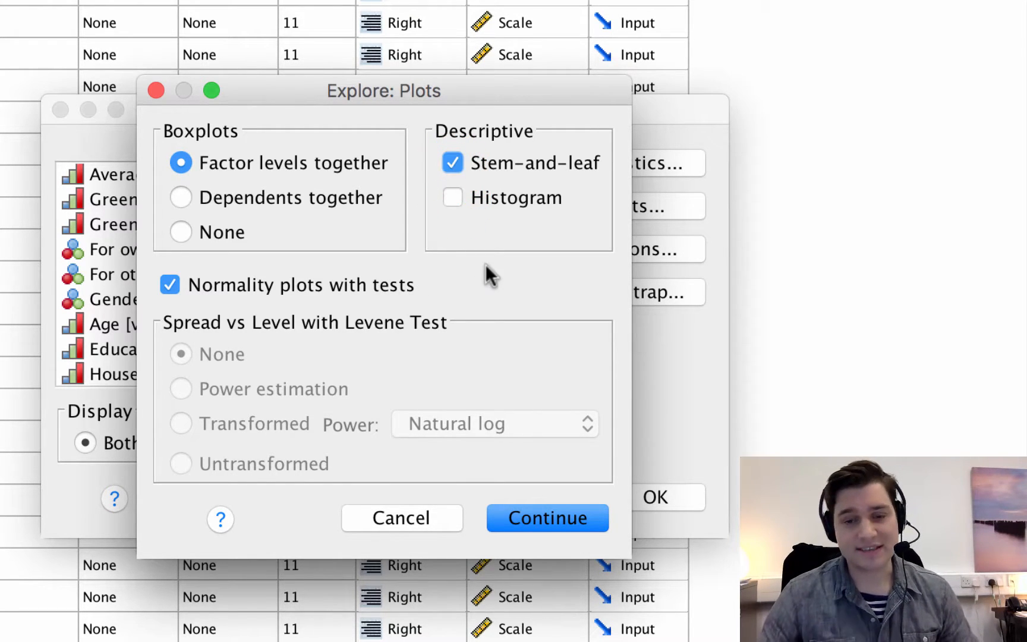
pyautogui.click(451, 163)
pyautogui.click(454, 197)
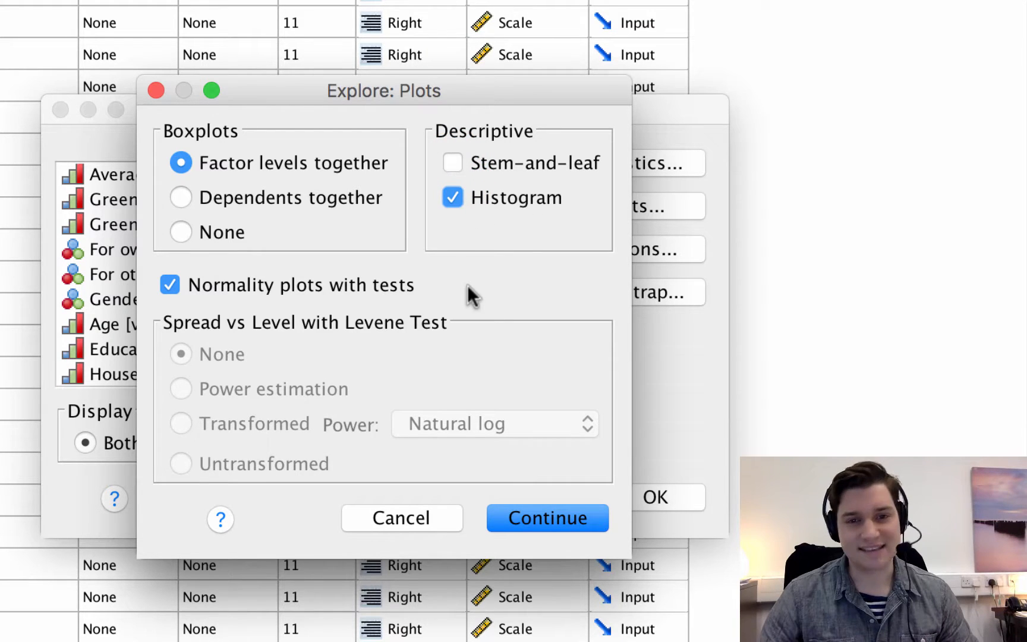
pyautogui.click(557, 517)
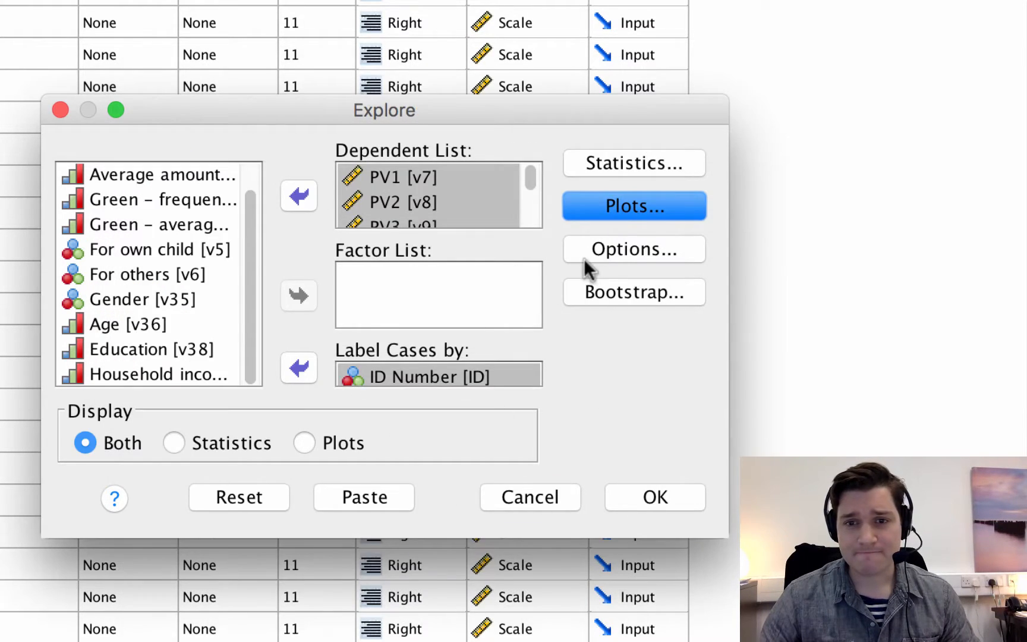
# - Apply pairwise exclusion of cases with missing values and run the Explore analysis
pyautogui.click(601, 243)
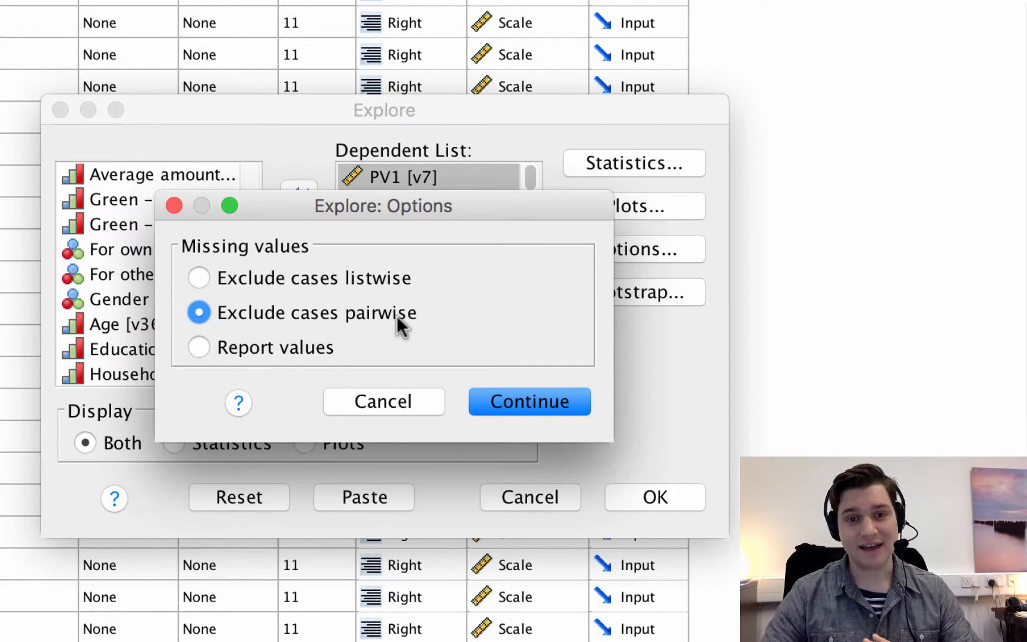
pyautogui.click(542, 401)
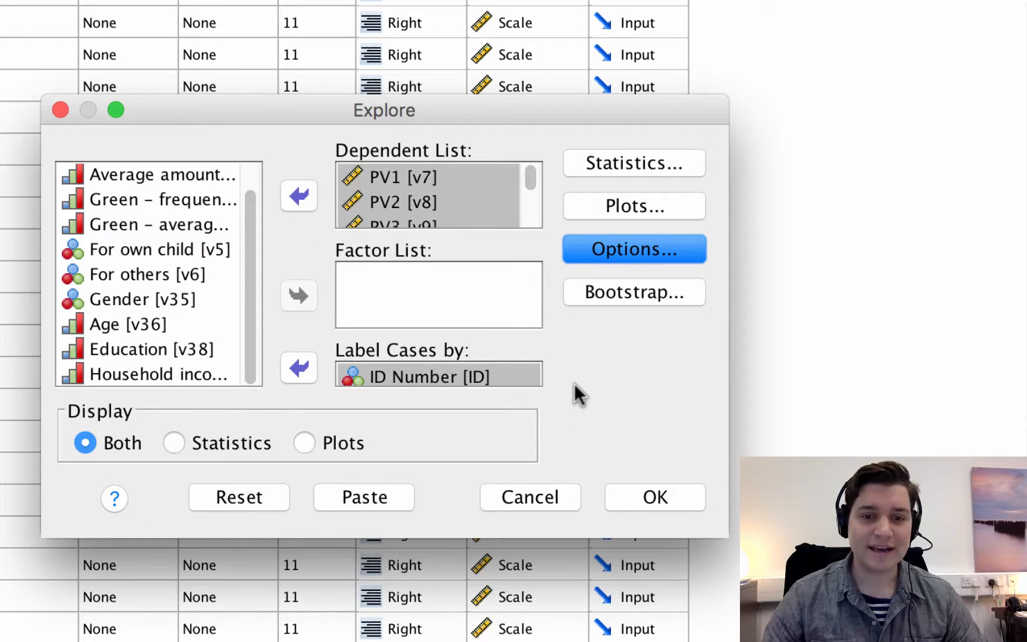
pyautogui.click(642, 500)
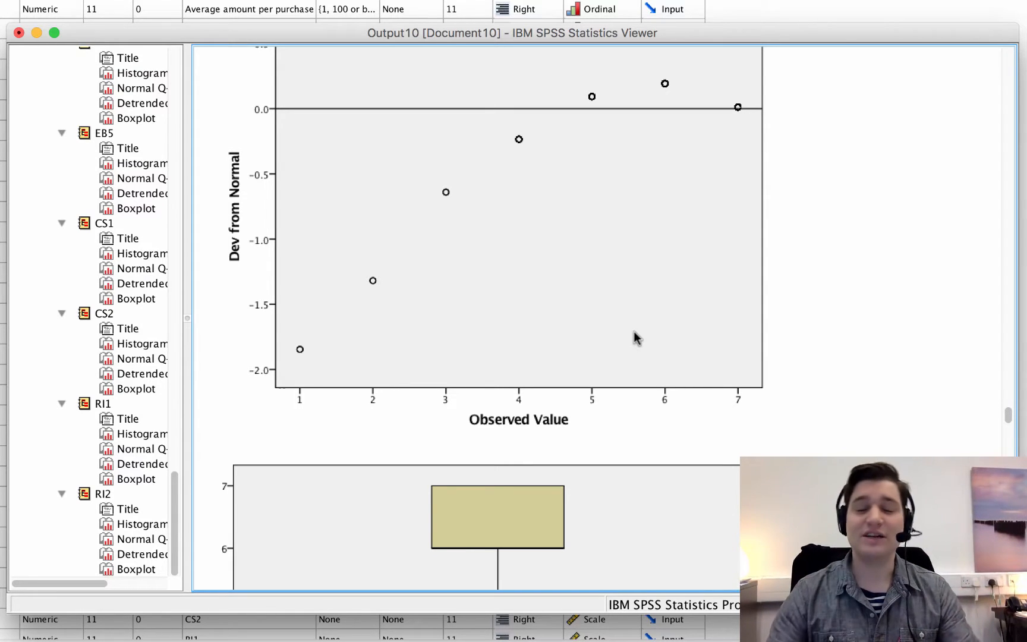
# - Review the Case Processing Summary at the start of the Explore output for valid and missing cases per variable
pyautogui.moveTo(1008, 413); pyautogui.dragTo(1002, 135)
pyautogui.scroll(2, 499, 262)
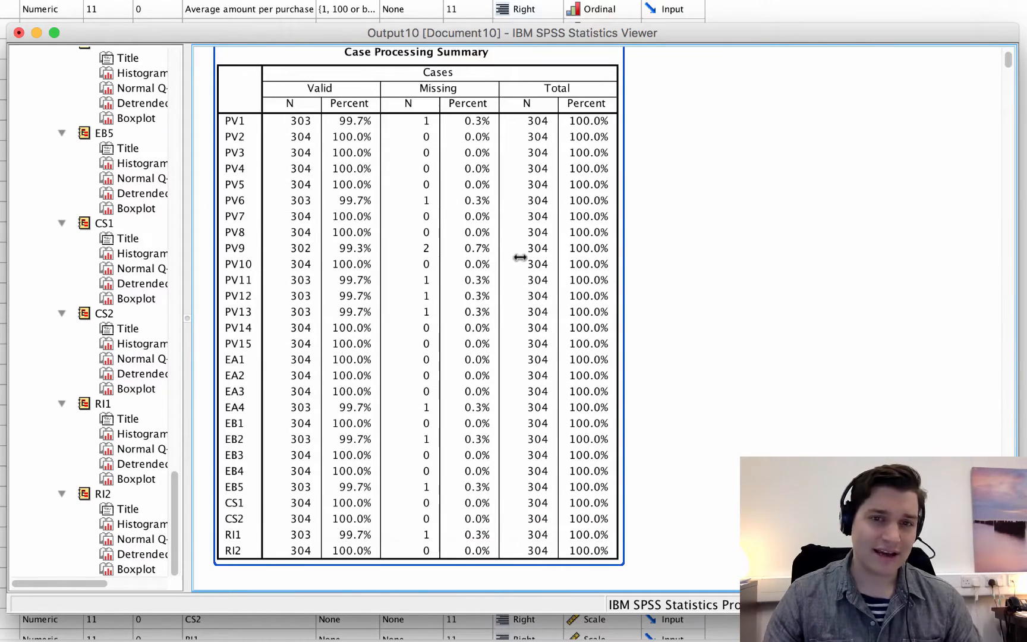
pyautogui.scroll(2, 492, 225)
pyautogui.scroll(2, 387, 211)
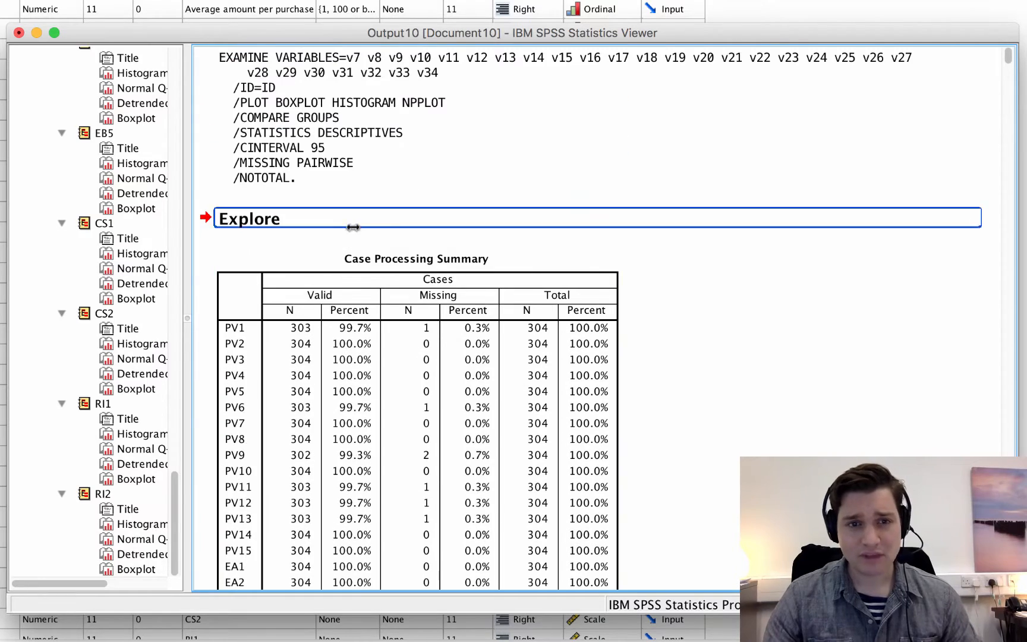
# - Examine the Descriptives table for the PV variables, including mean, confidence interval, standard deviation, skewness and kurtosis
pyautogui.scroll(-10, 467, 266)
pyautogui.scroll(-3, 470, 265)
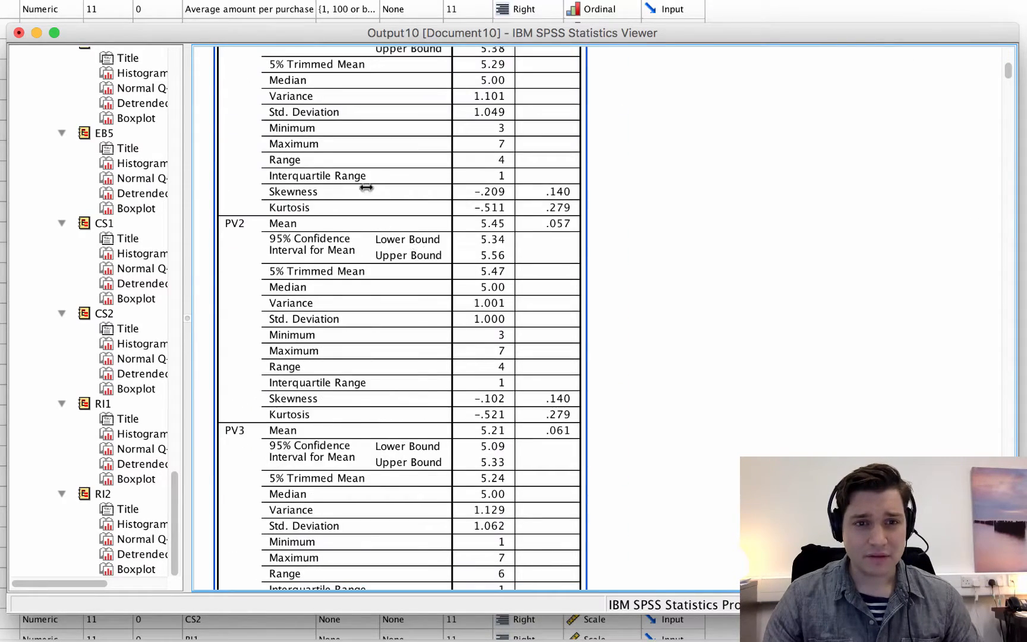
pyautogui.scroll(5, 365, 185)
pyautogui.click(425, 246)
pyautogui.scroll(-3, 424, 247)
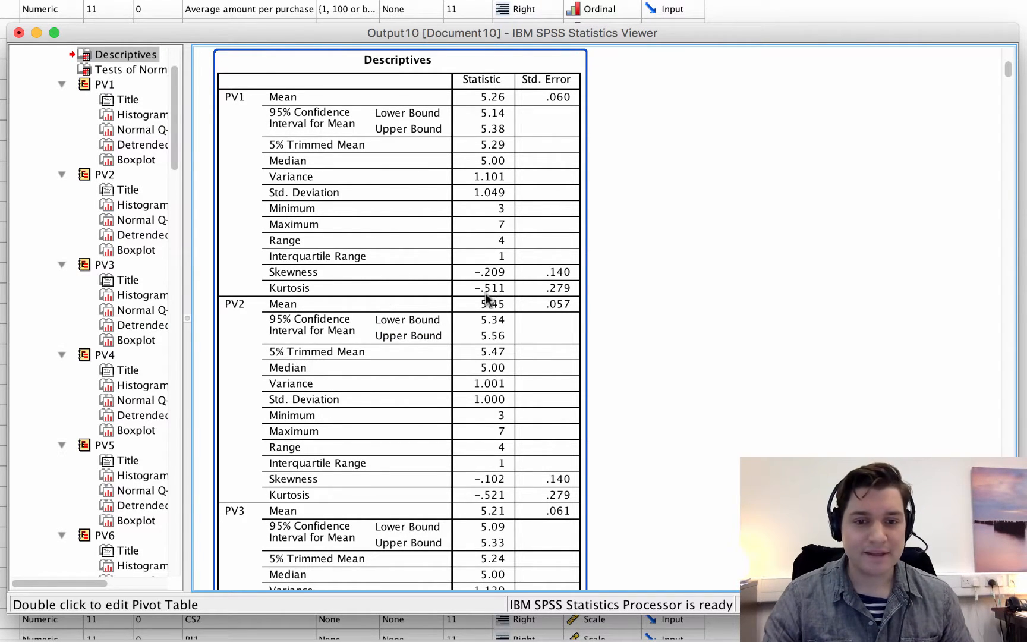
pyautogui.scroll(-2, 506, 297)
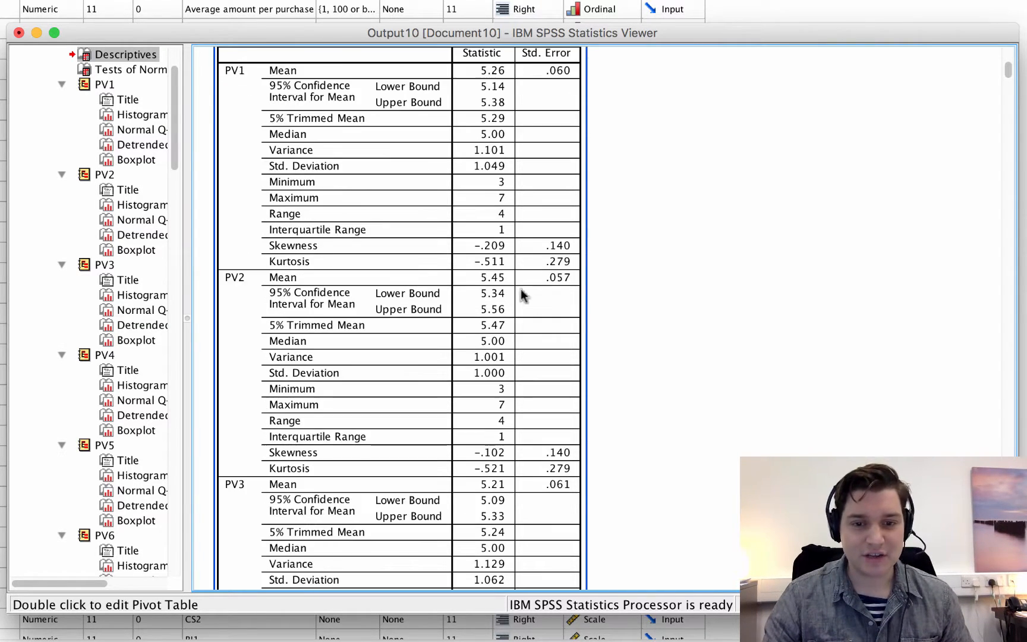
# - Inspect the PV1 histogram and the Tests of Normality table to judge how the scale variables are distributed
pyautogui.click(128, 114)
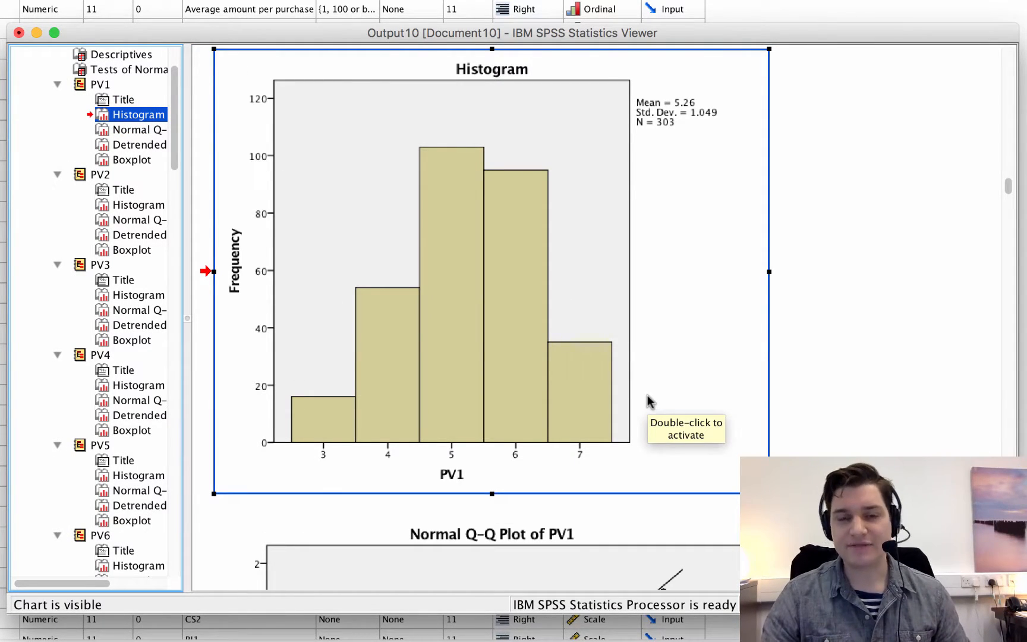
pyautogui.scroll(3, 158, 295)
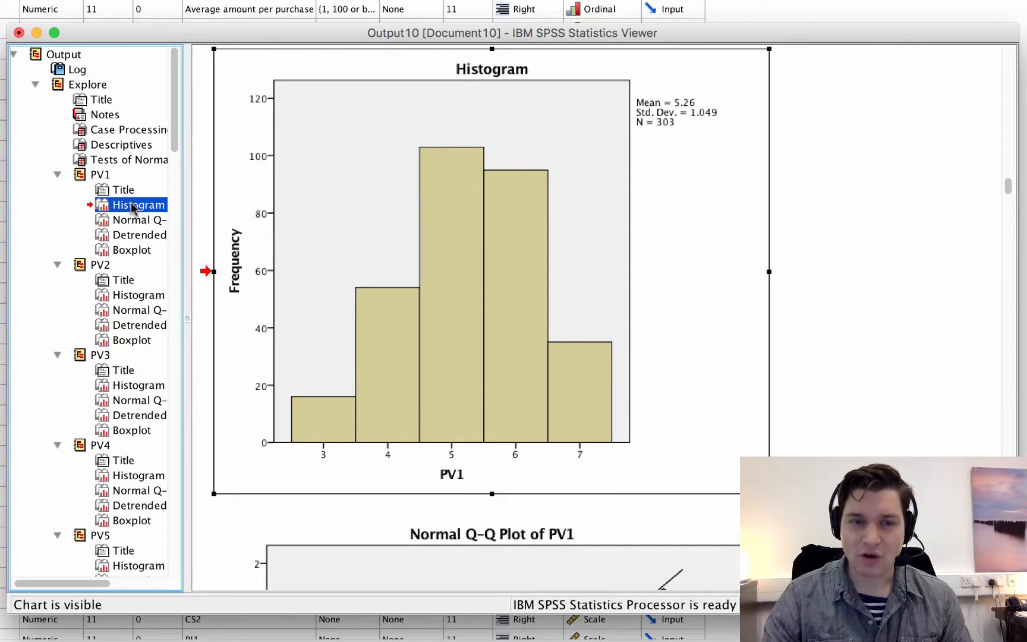
pyautogui.click(449, 244)
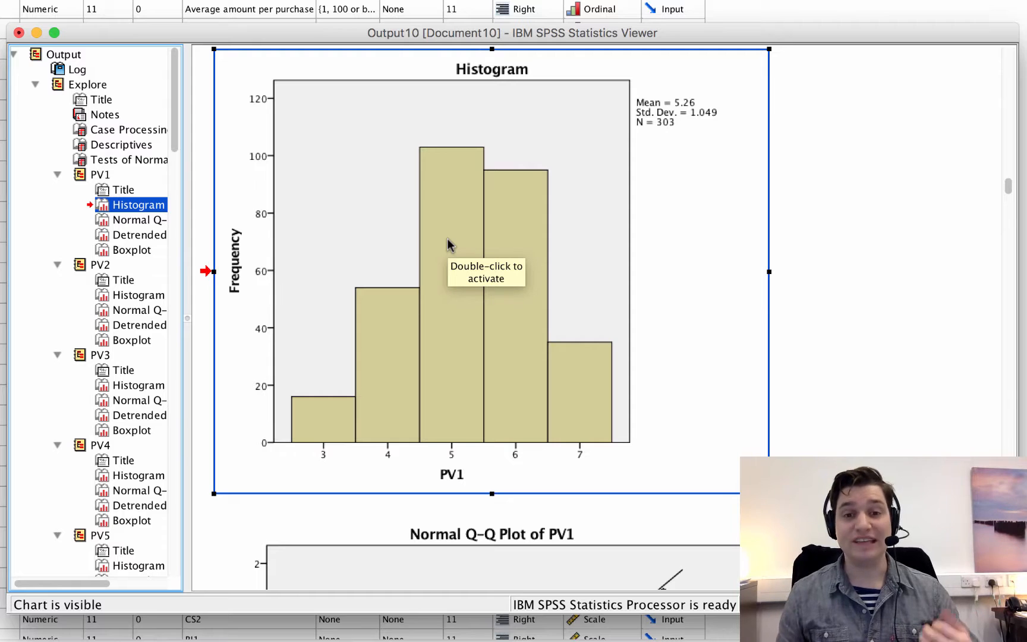
pyautogui.click(130, 160)
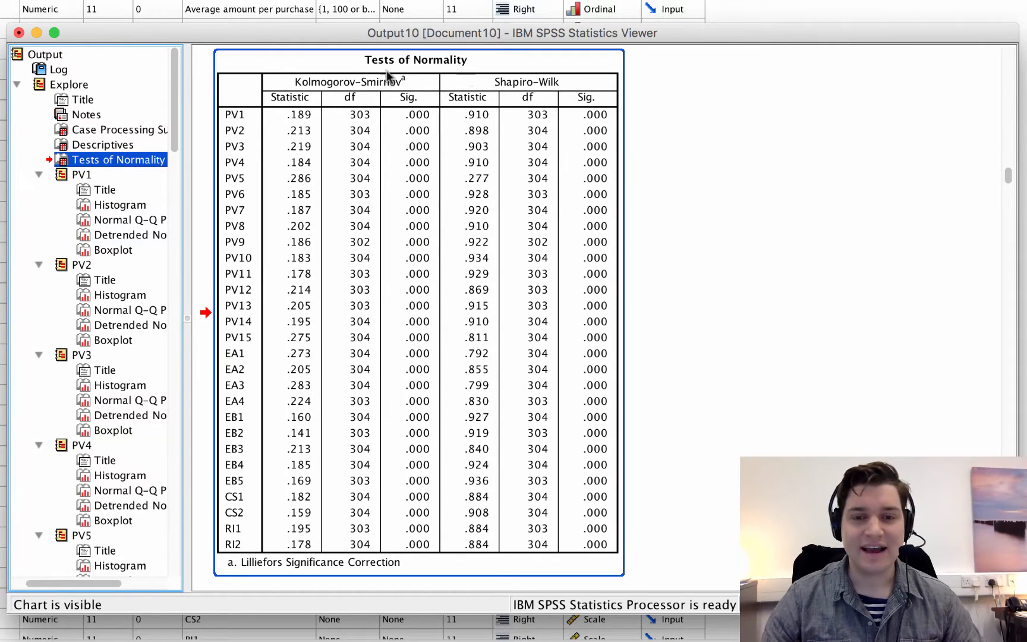